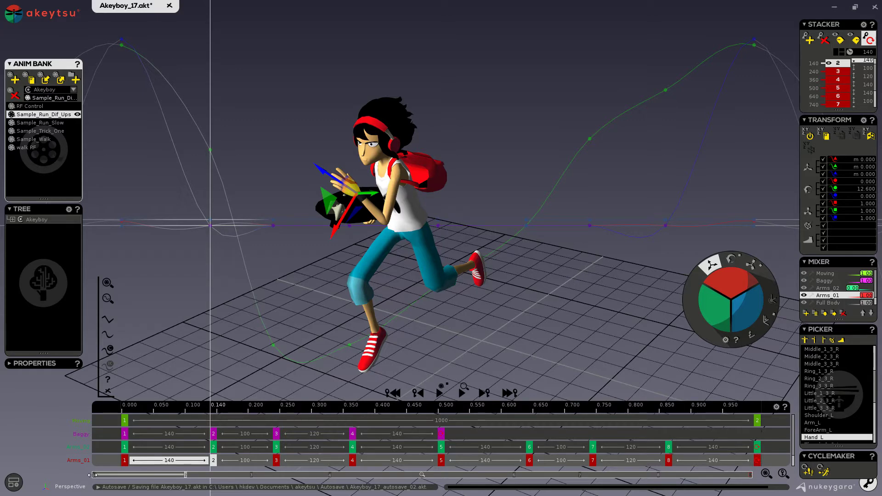
# Split the view into Front and Perspective viewports, then maximize the Perspective viewport.
pyautogui.moveTo(93, 475); pyautogui.dragTo(356, 475)
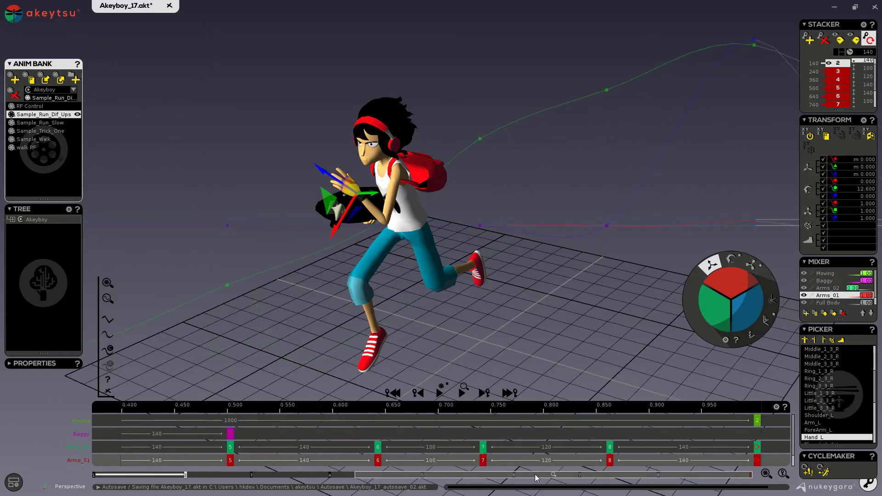
pyautogui.moveTo(549, 475); pyautogui.dragTo(163, 477)
pyautogui.moveTo(489, 475); pyautogui.dragTo(757, 474)
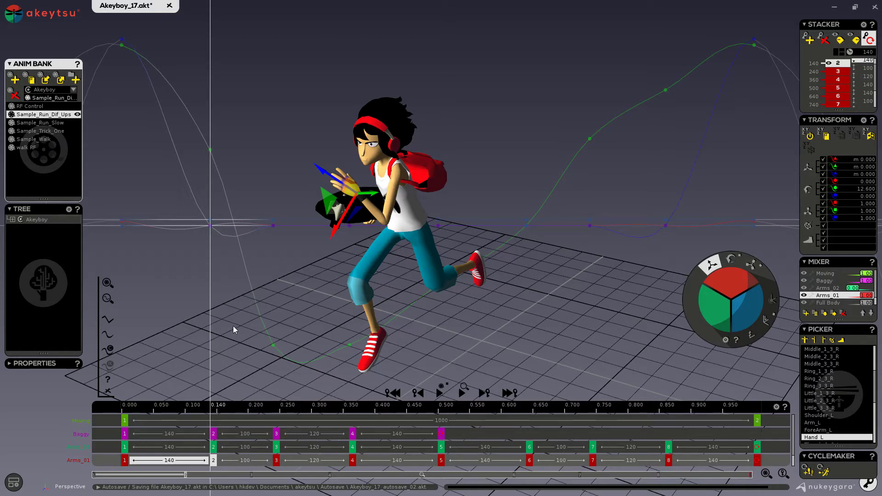
pyautogui.click(14, 482)
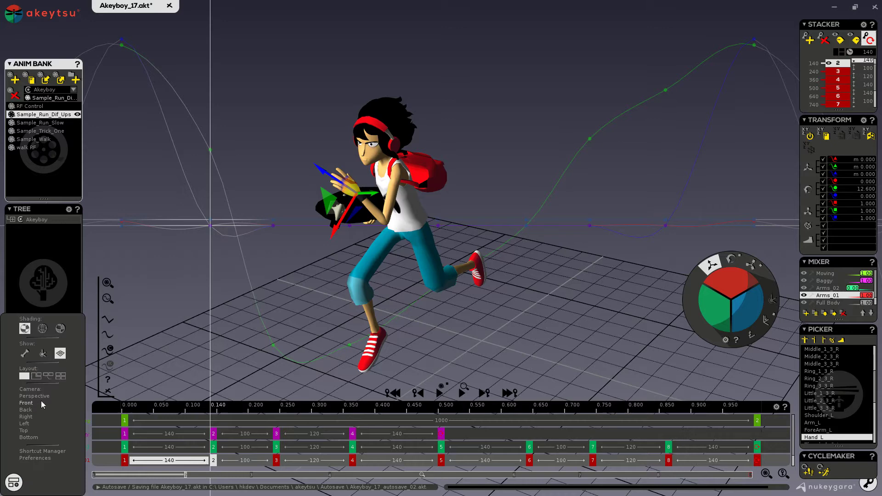
pyautogui.click(49, 376)
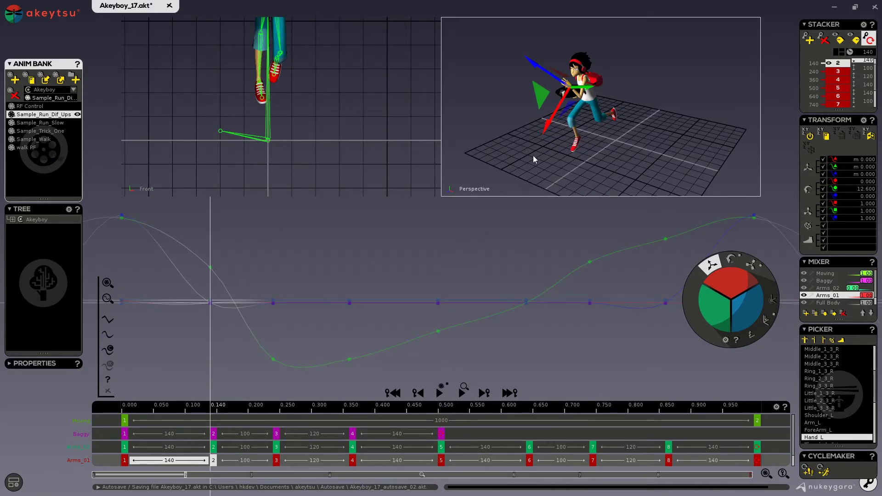
pyautogui.press('space')
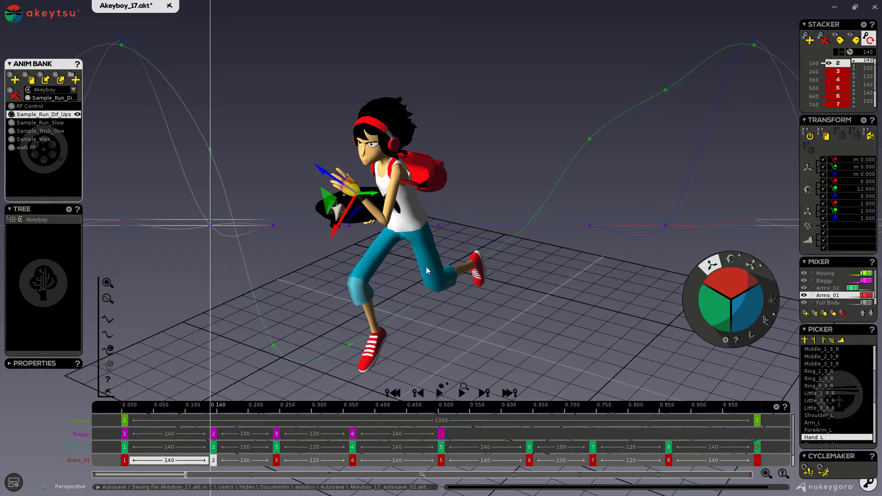
# Select the left hand controller and marquee all its motion curves and keys.
pyautogui.click(382, 240)
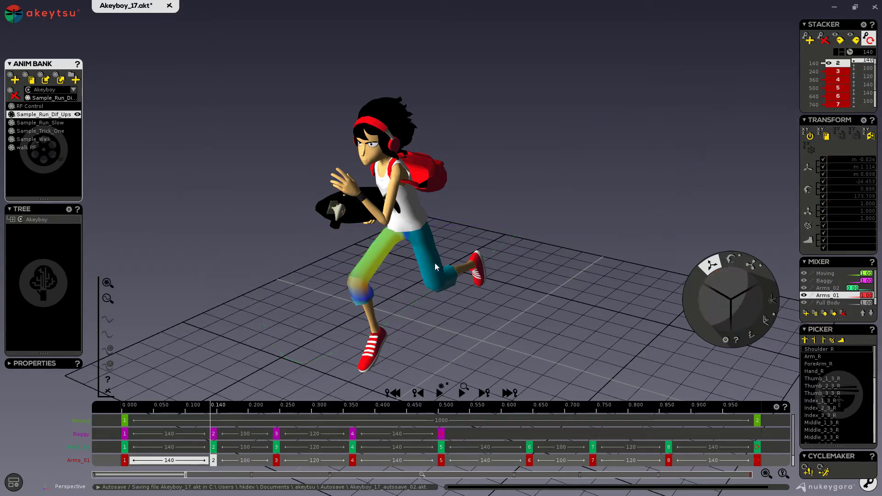
pyautogui.click(357, 195)
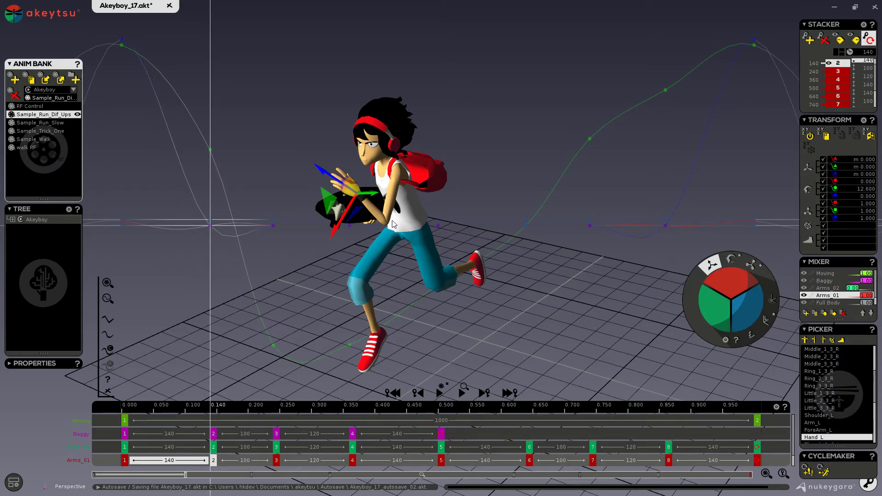
pyautogui.moveTo(485, 186); pyautogui.dragTo(511, 288)
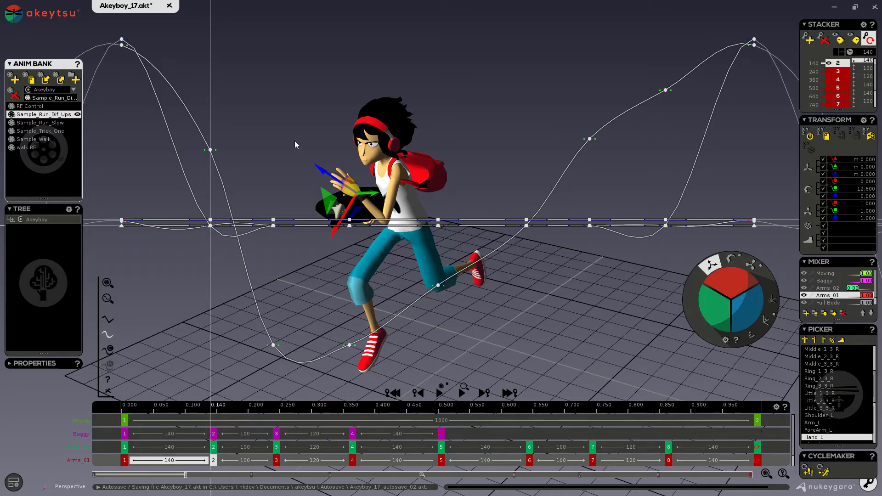
# Load RF Control, frame RF_Foot_2_L's curves, and add a key on the top red curve.
pyautogui.click(35, 106)
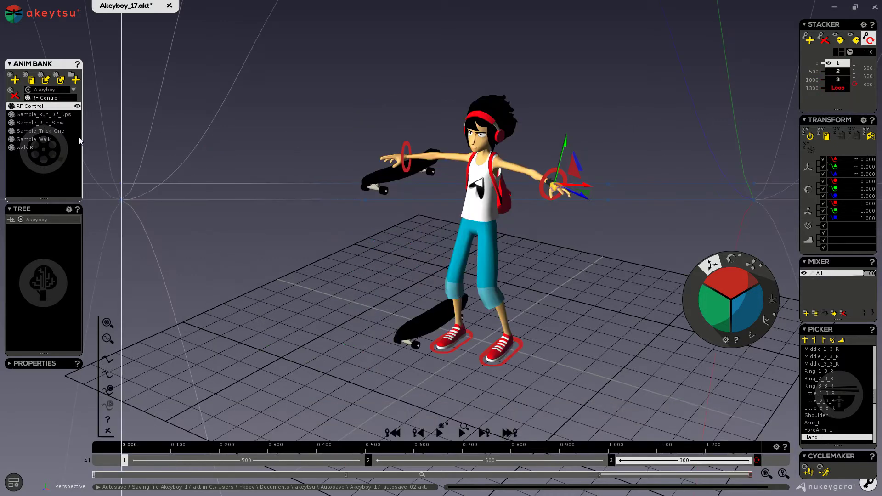
pyautogui.click(514, 350)
pyautogui.moveTo(118, 325); pyautogui.dragTo(188, 327)
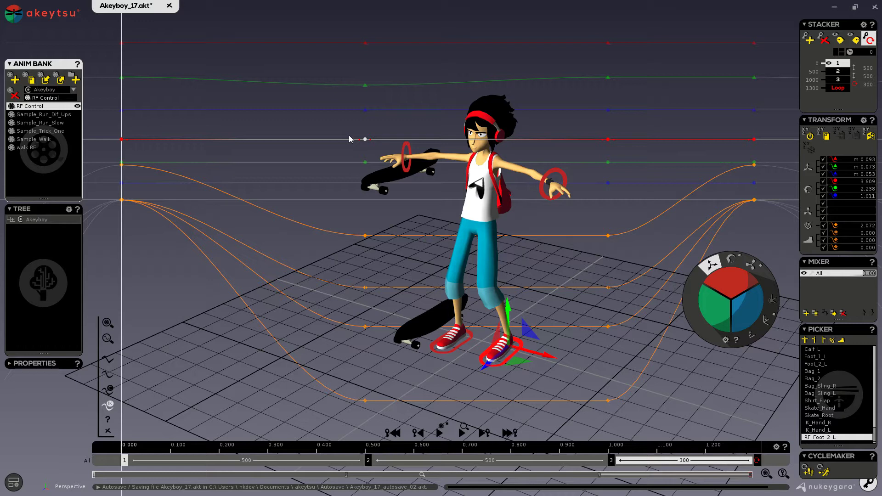
pyautogui.click(372, 55)
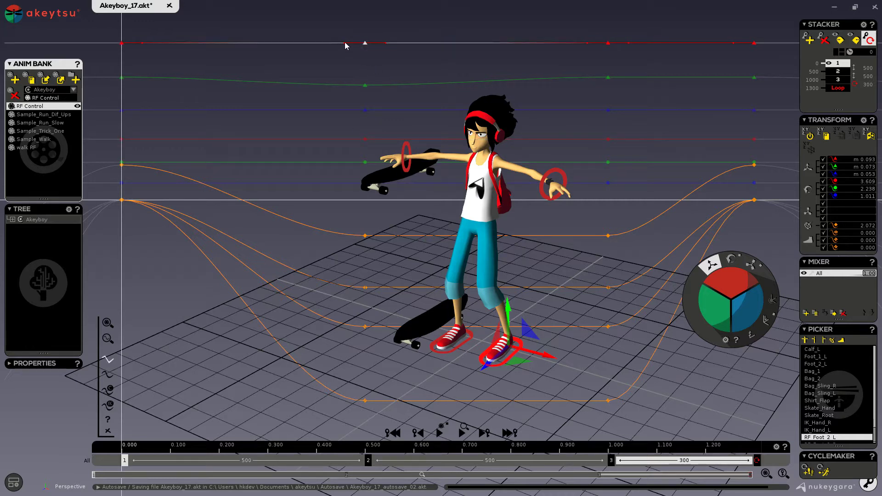
pyautogui.moveTo(344, 43)
pyautogui.mouseDown()
pyautogui.moveTo(346, 69)
pyautogui.moveTo(344, 43)
pyautogui.mouseUp()
pyautogui.click(36, 115)
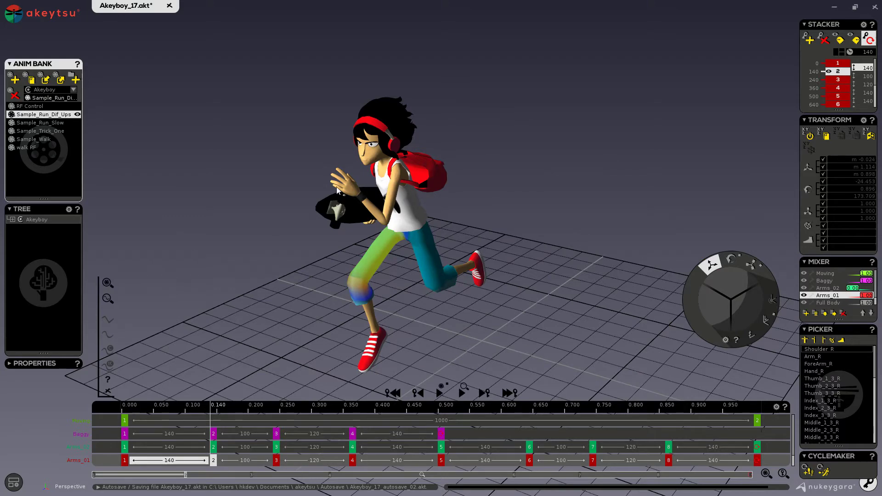
pyautogui.click(353, 188)
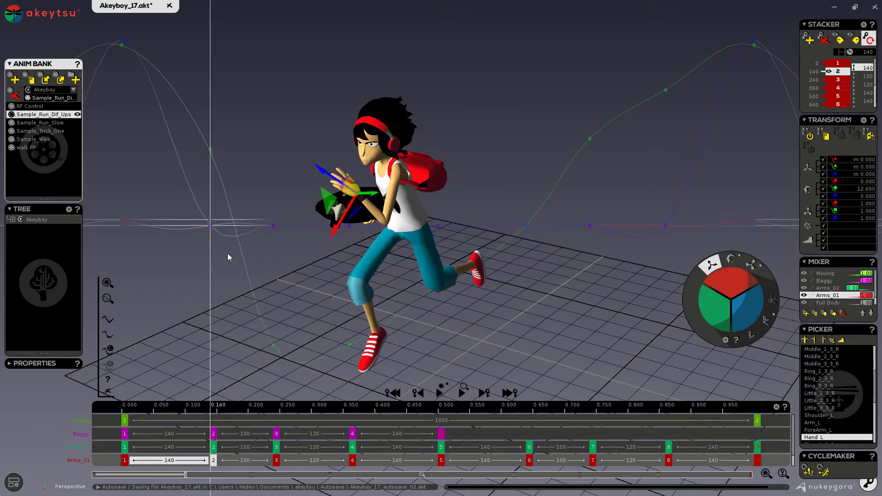
pyautogui.click(274, 225)
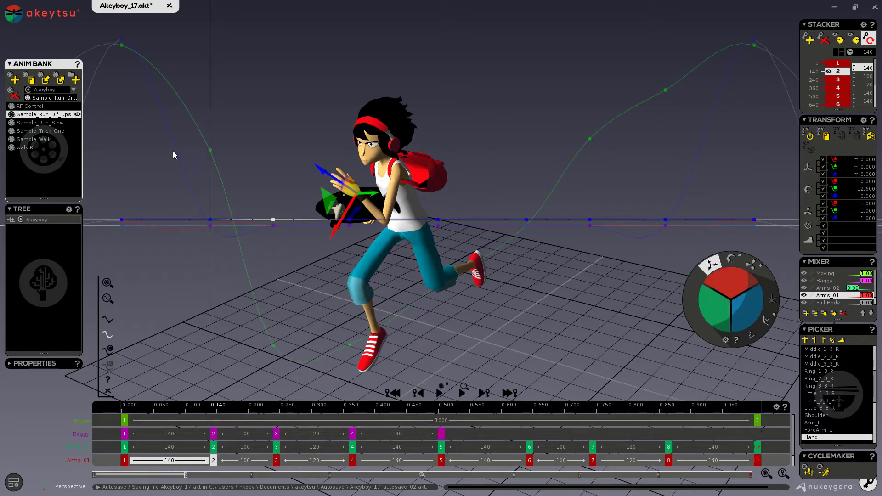
pyautogui.click(45, 106)
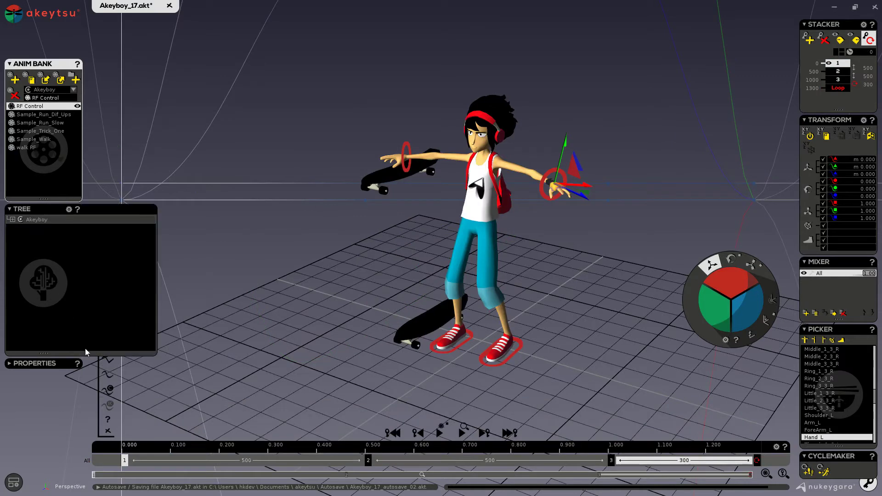
pyautogui.click(505, 364)
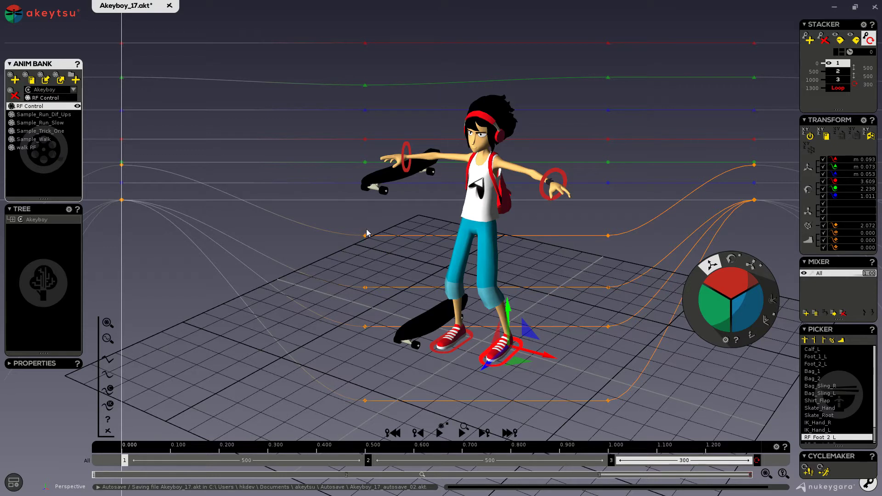
# Select the middle keys of the four orange curves and switch their interpolation mode to flatten them.
pyautogui.moveTo(371, 229); pyautogui.dragTo(345, 249)
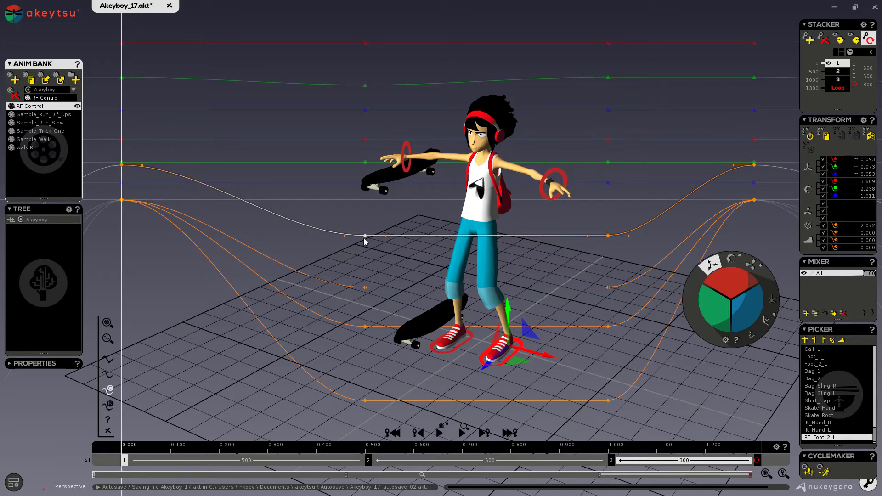
pyautogui.click(365, 289)
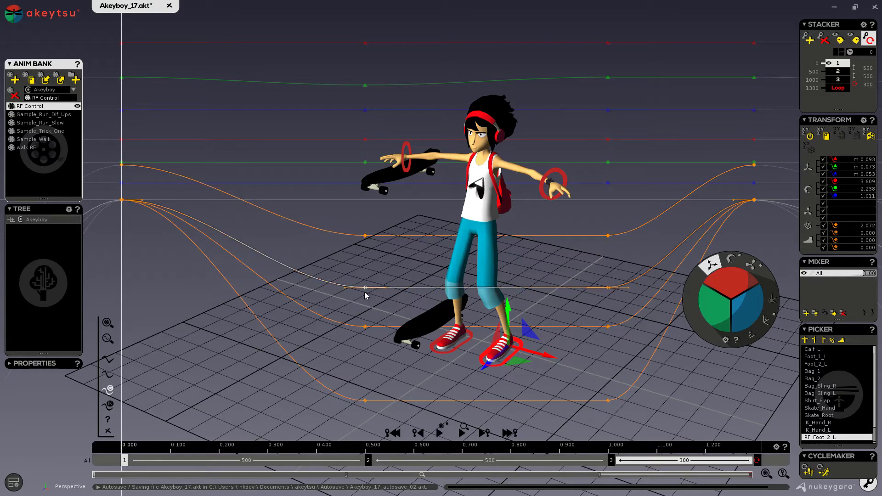
pyautogui.click(370, 332)
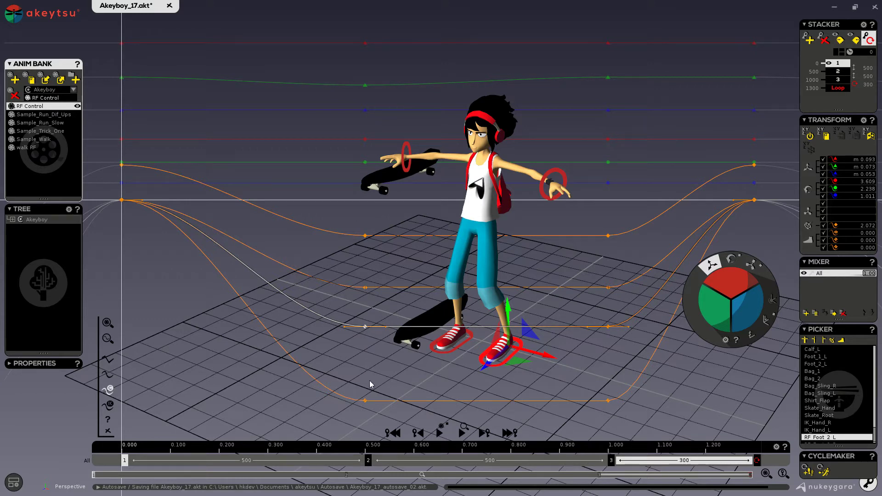
pyautogui.click(358, 405)
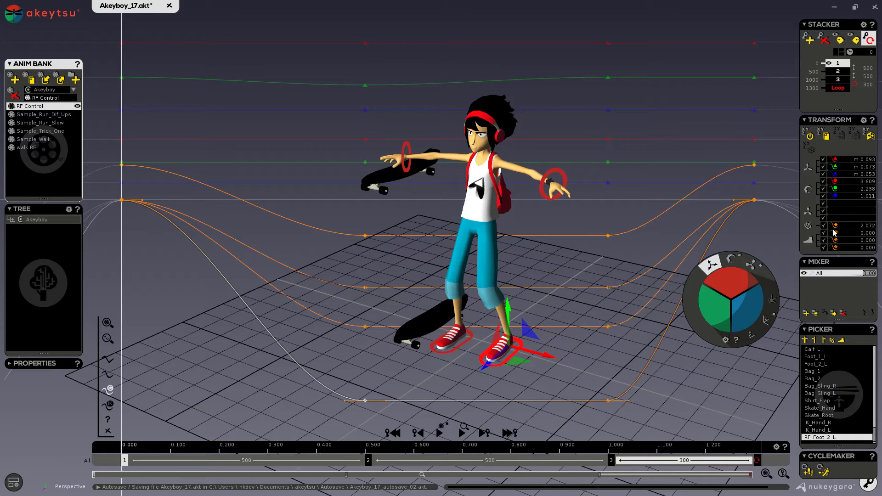
# Toggle the Translate X, Y and Z curves off and back on, then select the top red curve.
pyautogui.click(834, 159)
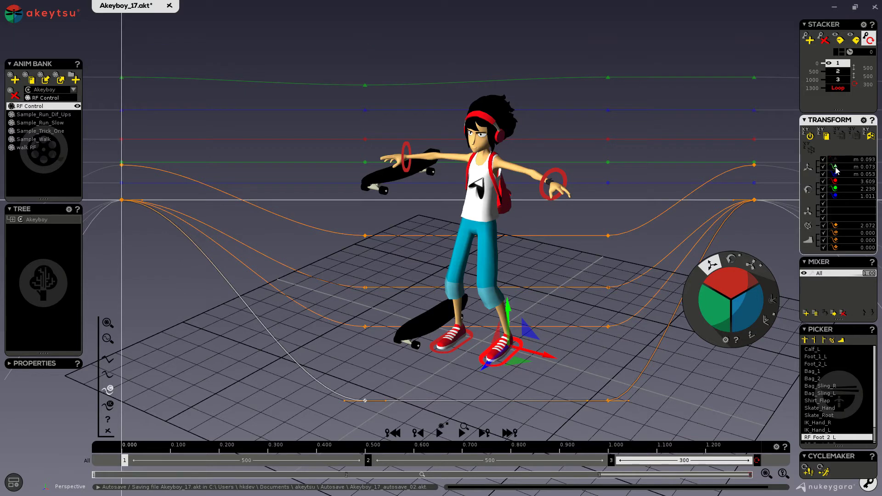
pyautogui.click(834, 166)
pyautogui.click(835, 176)
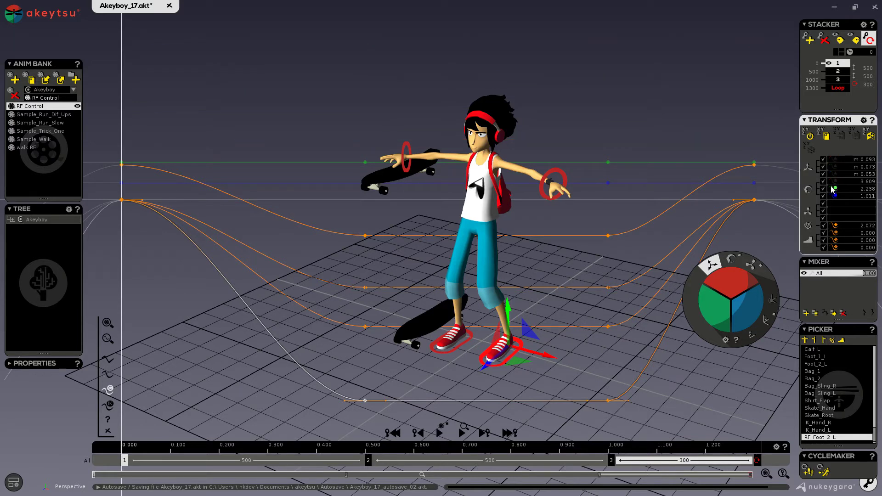
pyautogui.click(834, 175)
pyautogui.click(834, 167)
pyautogui.click(834, 159)
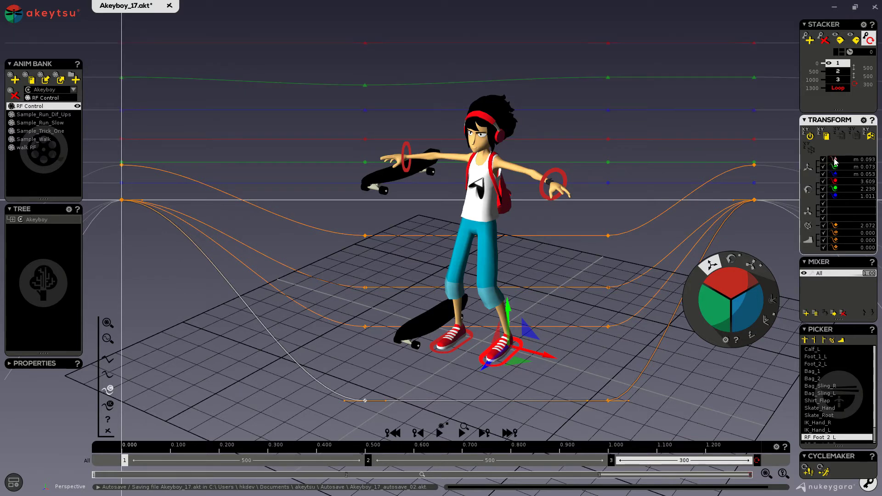
pyautogui.click(608, 42)
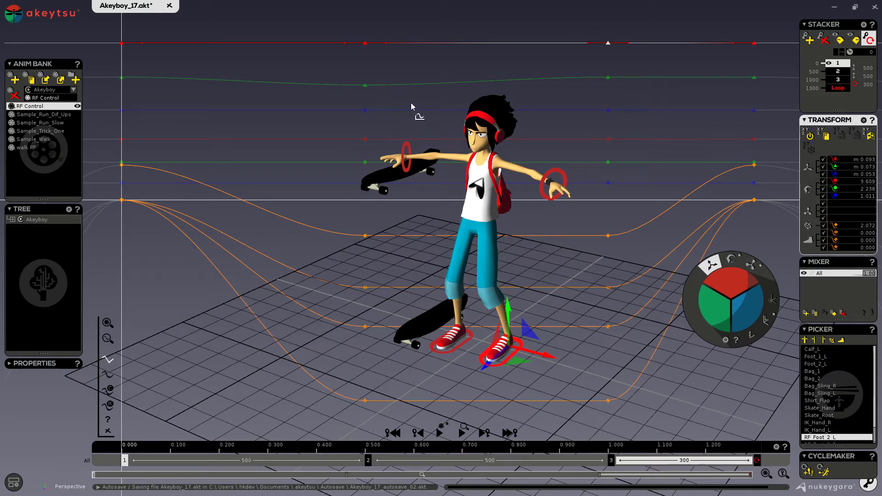
# Select the top red curve and add the green, blue, red and next curves to it.
pyautogui.keyDown('shift'); pyautogui.click(421, 43); pyautogui.keyUp('shift')
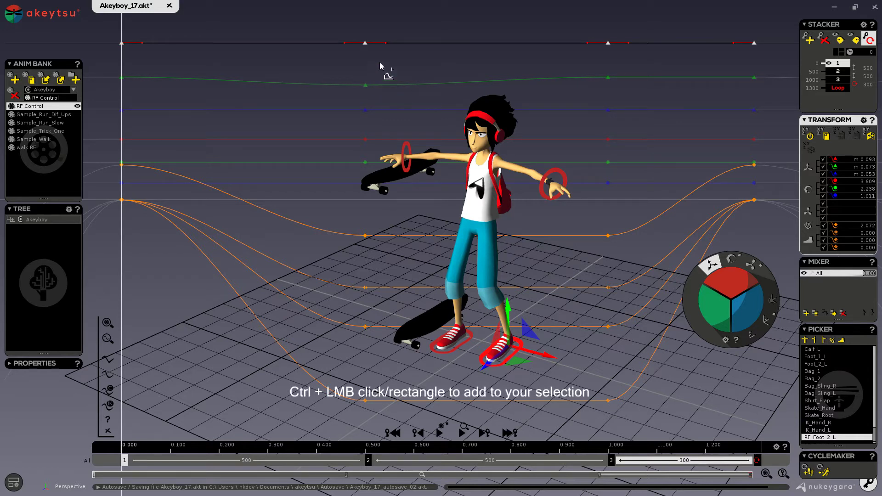
pyautogui.keyDown('ctrl'); pyautogui.click(395, 84); pyautogui.keyUp('ctrl')
pyautogui.keyDown('ctrl'); pyautogui.click(391, 110); pyautogui.keyUp('ctrl')
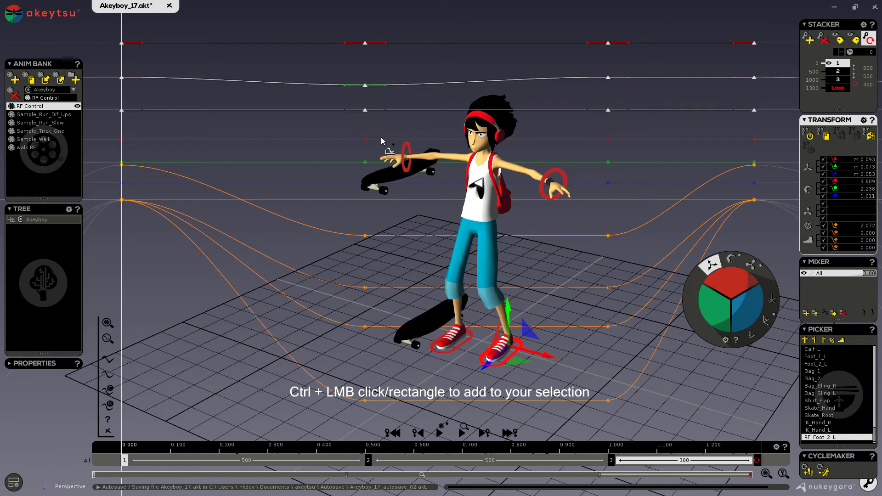
pyautogui.keyDown('ctrl'); pyautogui.click(381, 139); pyautogui.keyUp('ctrl')
pyautogui.keyDown('ctrl'); pyautogui.click(332, 162); pyautogui.keyUp('ctrl')
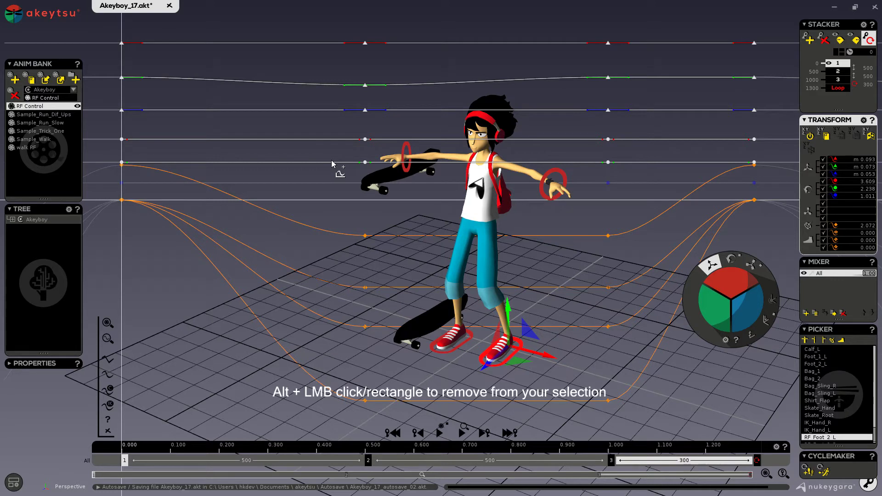
# Remove those curves from the selection, leaving only the upper green curve selected.
pyautogui.keyDown('alt'); pyautogui.click(331, 162); pyautogui.keyUp('alt')
pyautogui.keyDown('alt'); pyautogui.click(324, 111); pyautogui.keyUp('alt')
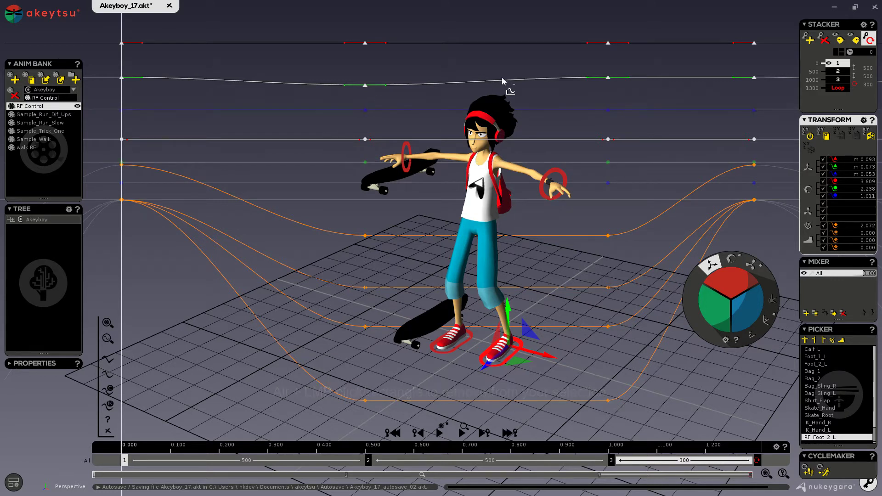
pyautogui.keyDown('alt'); pyautogui.click(489, 85); pyautogui.keyUp('alt')
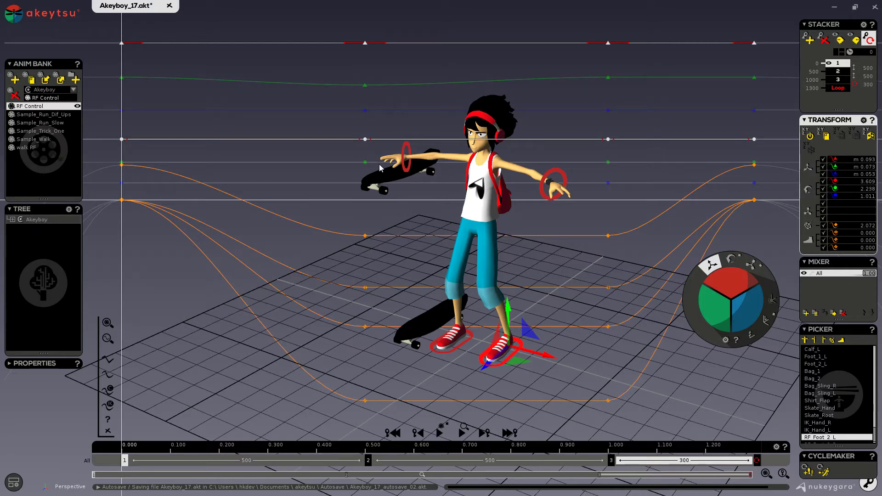
pyautogui.click(365, 86)
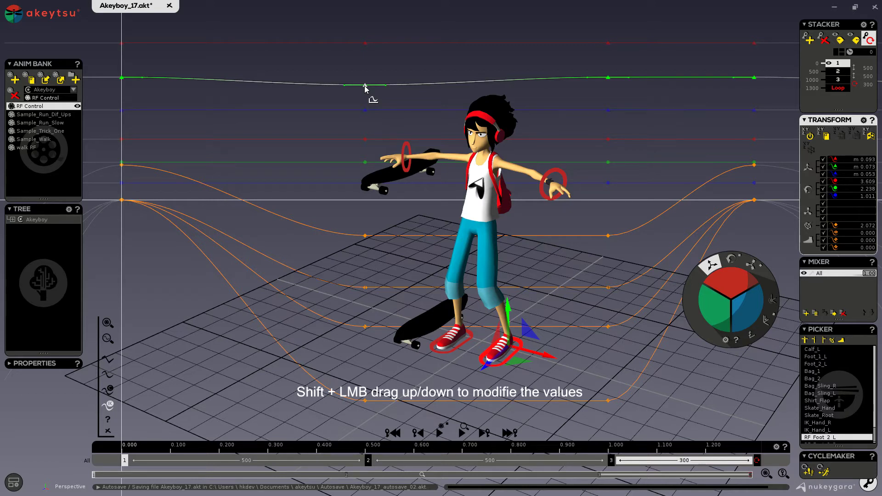
# Lower the green curve's key, steepen its tangent, and offset the red and blue move curves upward.
pyautogui.keyDown('shift'); pyautogui.moveTo(365, 88); pyautogui.dragTo(399, 68); pyautogui.keyUp('shift')
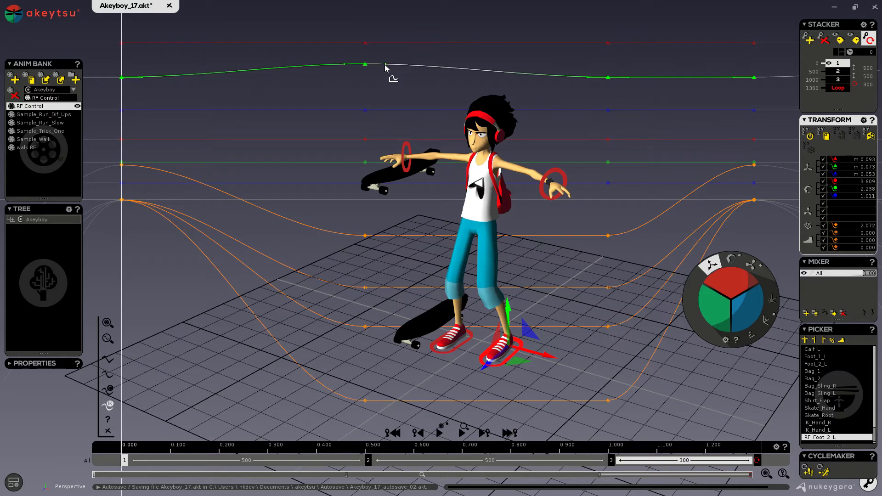
pyautogui.moveTo(387, 71)
pyautogui.mouseDown()
pyautogui.moveTo(382, 89)
pyautogui.moveTo(371, 59)
pyautogui.moveTo(386, 78)
pyautogui.moveTo(397, 75)
pyautogui.mouseUp()
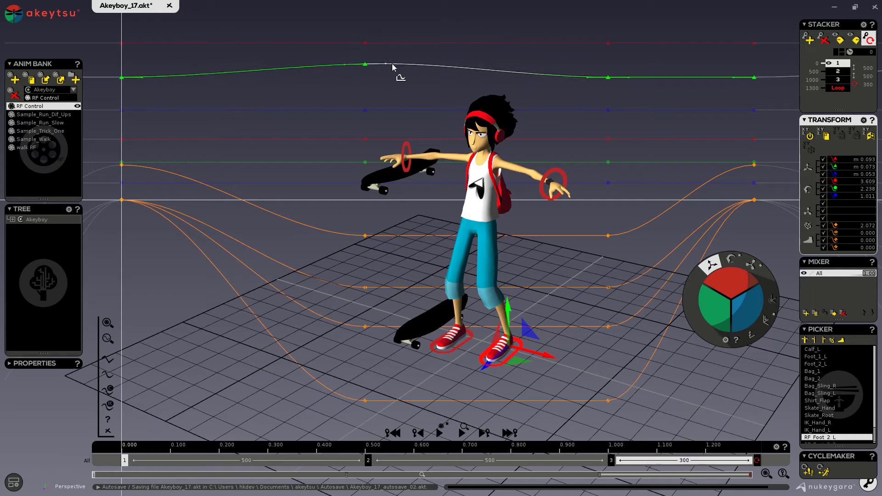
pyautogui.click(422, 44)
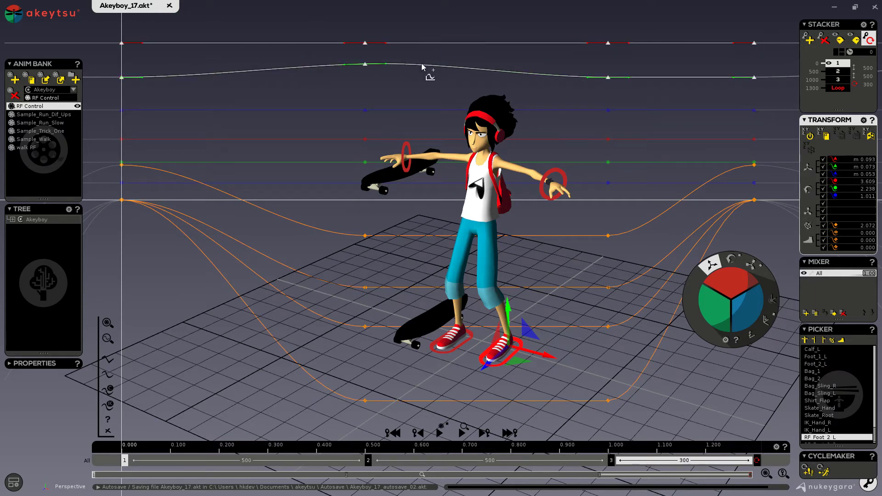
pyautogui.click(412, 111)
pyautogui.moveTo(412, 111)
pyautogui.mouseDown()
pyautogui.moveTo(418, 94)
pyautogui.moveTo(419, 120)
pyautogui.mouseUp()
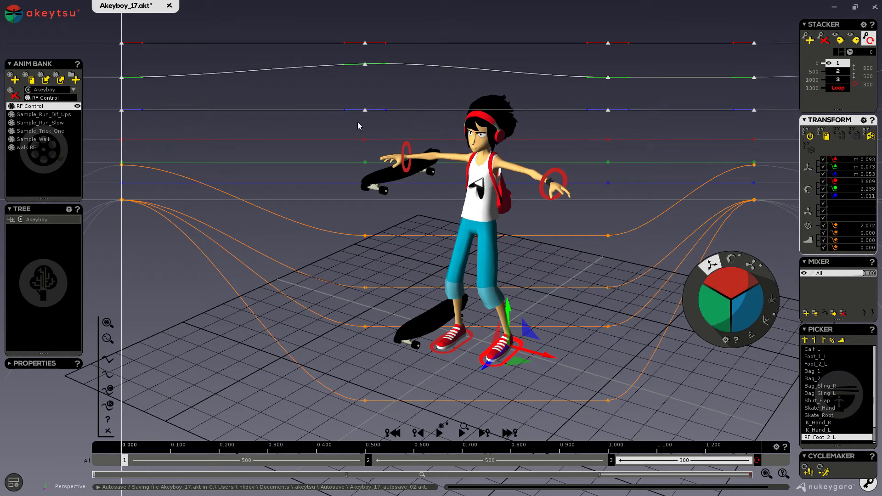
pyautogui.click(308, 129)
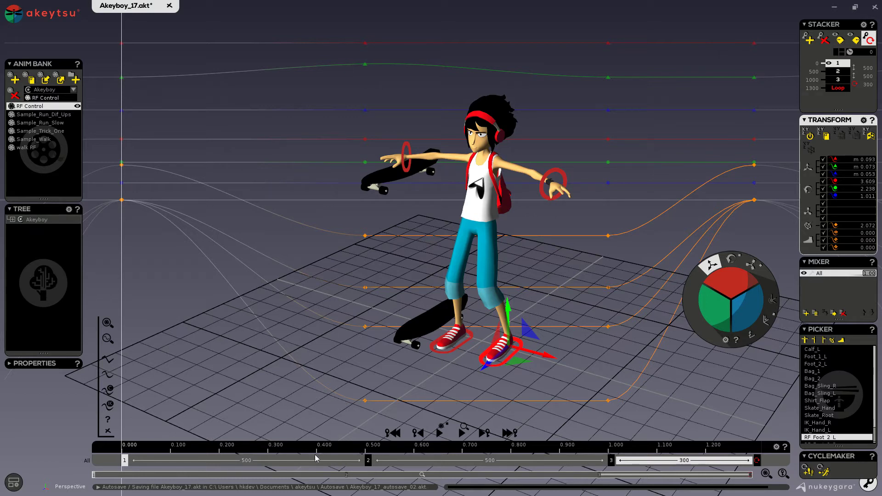
# Jump to 0.500 in the Stacker and scale the orange angle curve vertically taller.
pyautogui.click(368, 461)
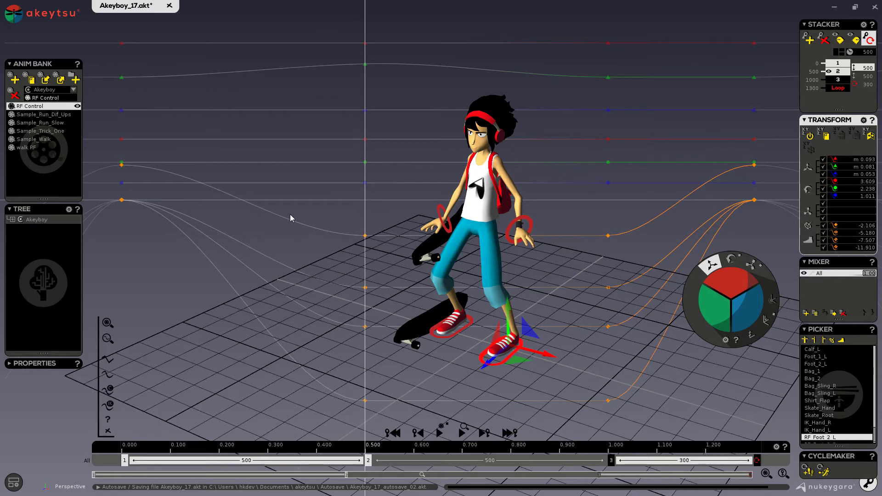
pyautogui.click(337, 236)
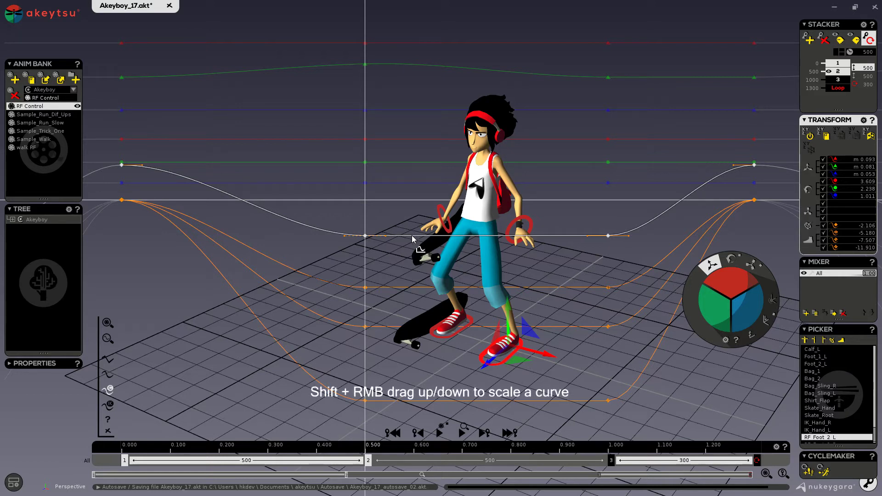
pyautogui.keyDown('shift'); pyautogui.moveTo(412, 236); pyautogui.dragTo(428, 202, button='right'); pyautogui.keyUp('shift')
pyautogui.keyDown('shift'); pyautogui.moveTo(122, 122); pyautogui.dragTo(205, 133, button='right'); pyautogui.keyUp('shift')
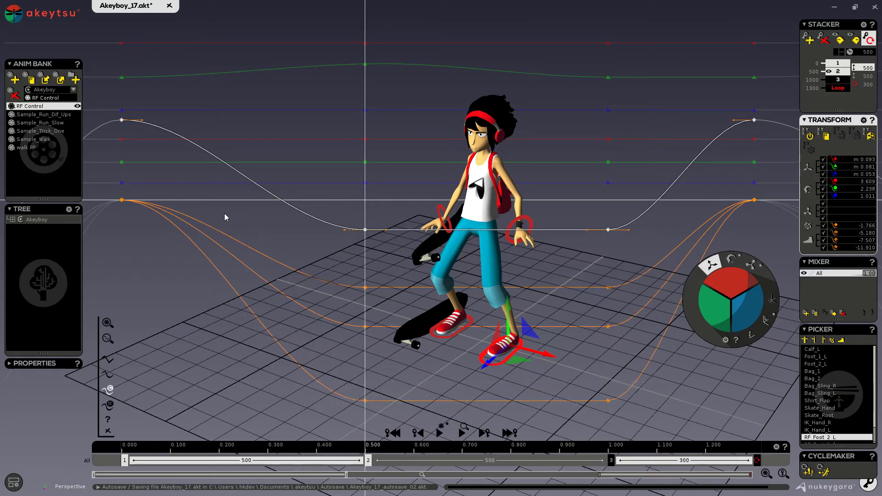
# Deselect the curve, then pan and stretch the curve overlay vertically.
pyautogui.click(282, 243)
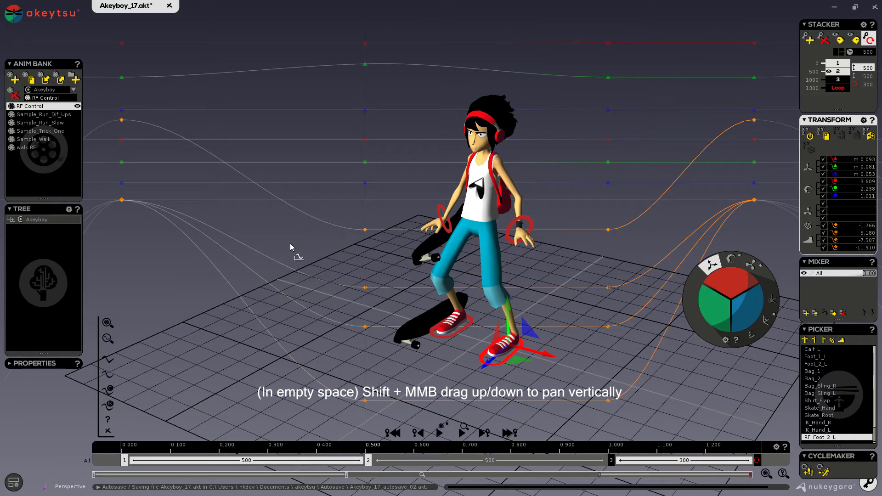
pyautogui.keyDown('shift'); pyautogui.moveTo(293, 243); pyautogui.dragTo(335, 257, button='middle'); pyautogui.keyUp('shift')
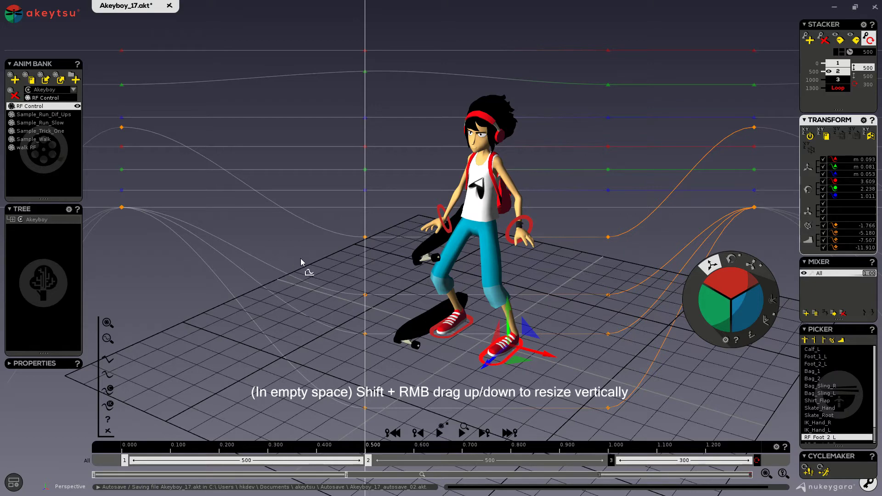
pyautogui.keyDown('shift'); pyautogui.moveTo(300, 258); pyautogui.dragTo(304, 275, button='right'); pyautogui.keyUp('shift')
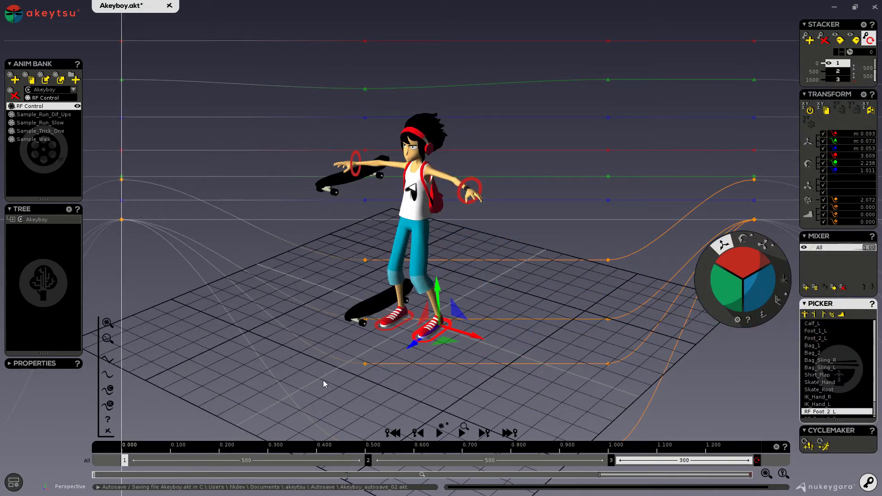
# Isolate and focus on the selected orange angle curve.
pyautogui.keyDown('shift'); pyautogui.rightClick(180, 351); pyautogui.keyUp('shift')
pyautogui.click(328, 314)
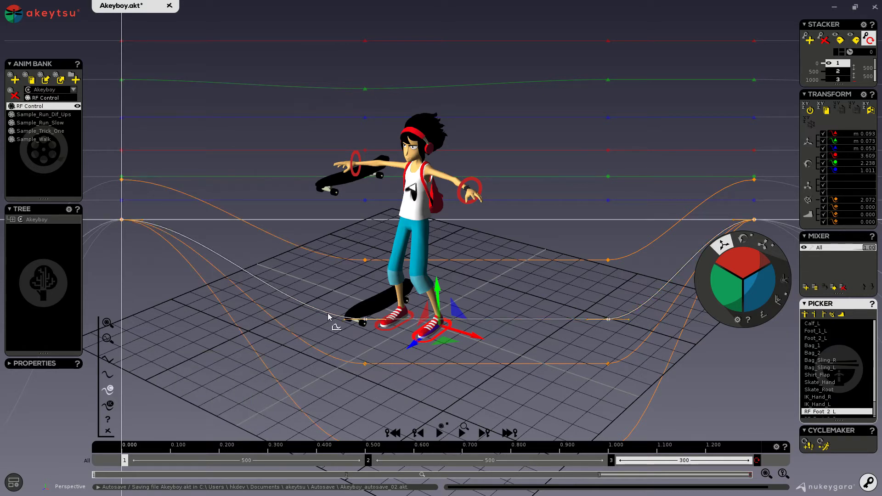
pyautogui.rightClick(328, 314)
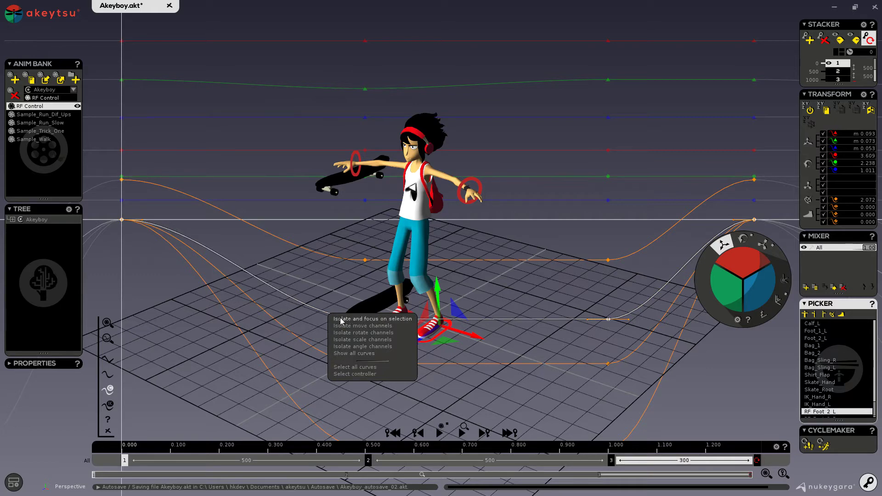
pyautogui.click(388, 322)
# Isolate the move channels, then the rotate channels, framing each in view.
pyautogui.rightClick(227, 277)
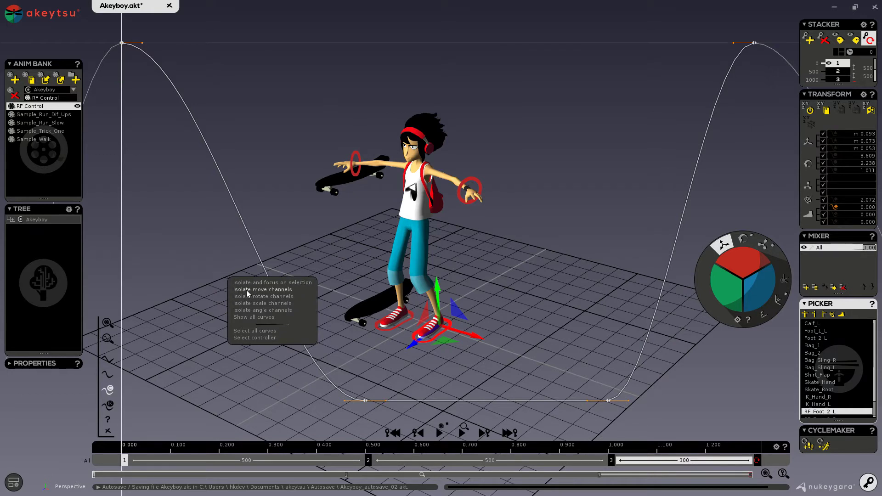
pyautogui.click(246, 290)
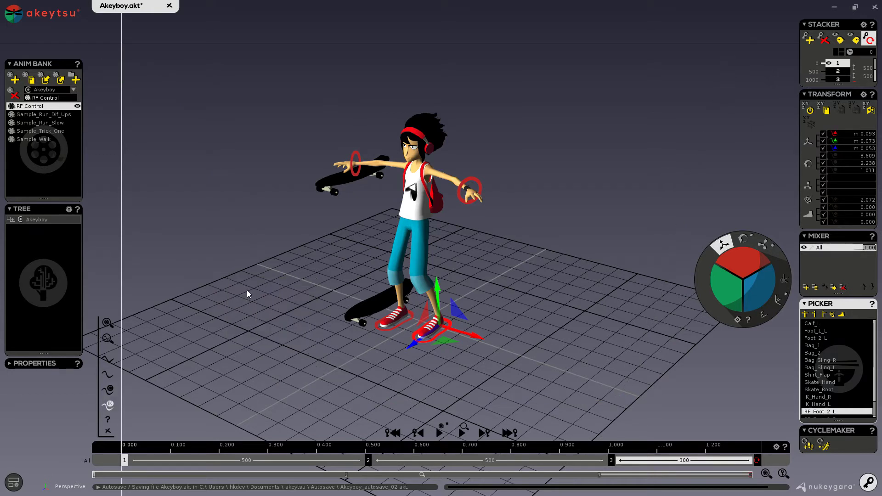
pyautogui.click(113, 322)
pyautogui.rightClick(273, 310)
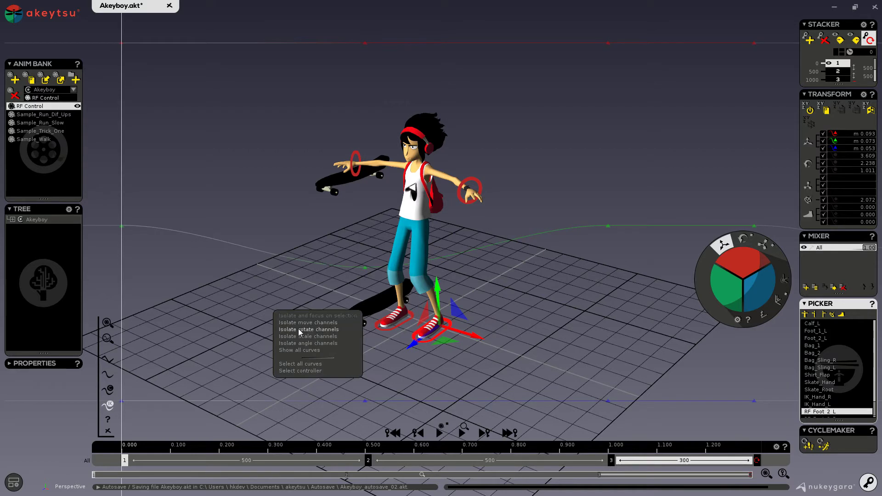
pyautogui.click(299, 329)
pyautogui.click(109, 322)
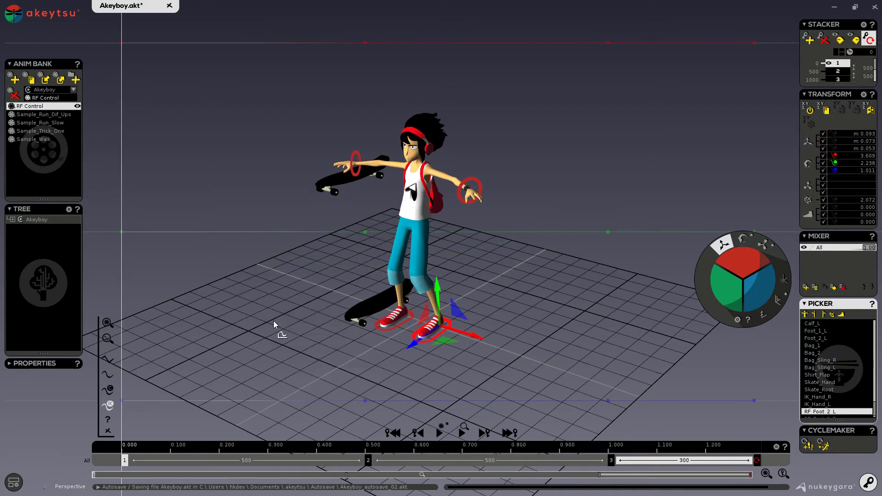
# Isolate only the angle channels and frame their orange curves.
pyautogui.rightClick(273, 321)
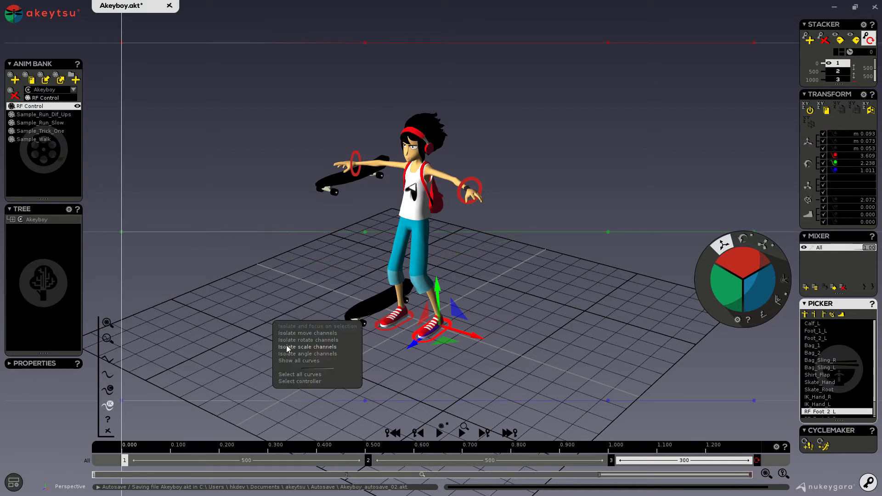
pyautogui.click(325, 355)
pyautogui.click(109, 322)
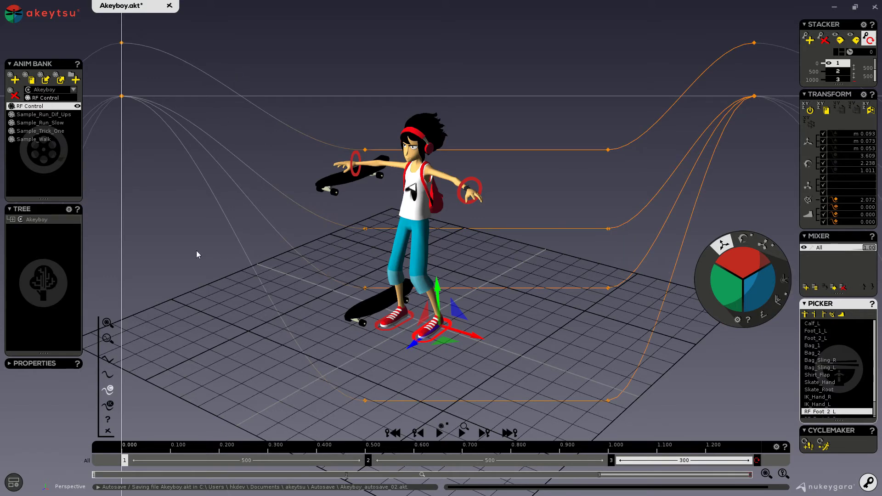
# Show all curves again, frame them, and select every curve.
pyautogui.rightClick(185, 296)
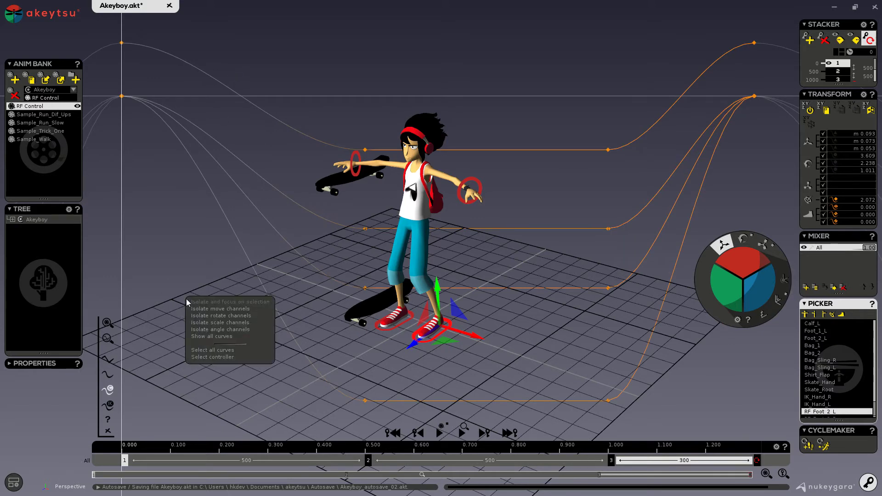
pyautogui.click(197, 338)
pyautogui.click(107, 323)
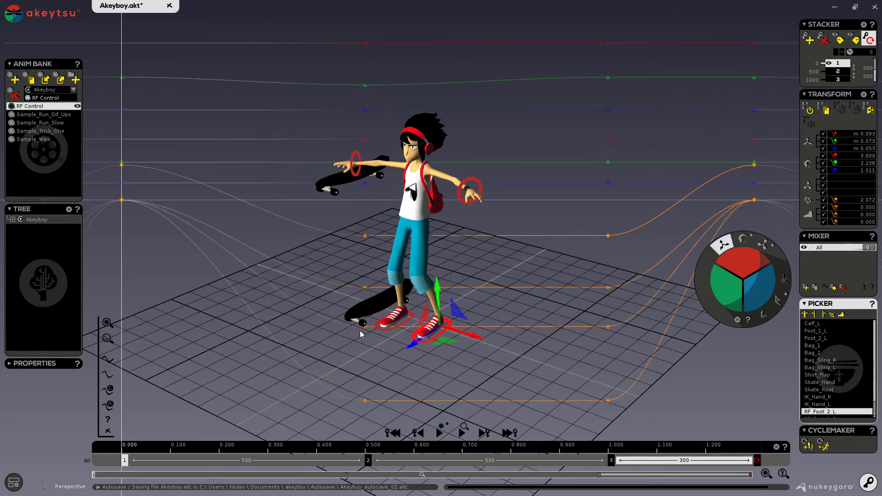
pyautogui.rightClick(216, 299)
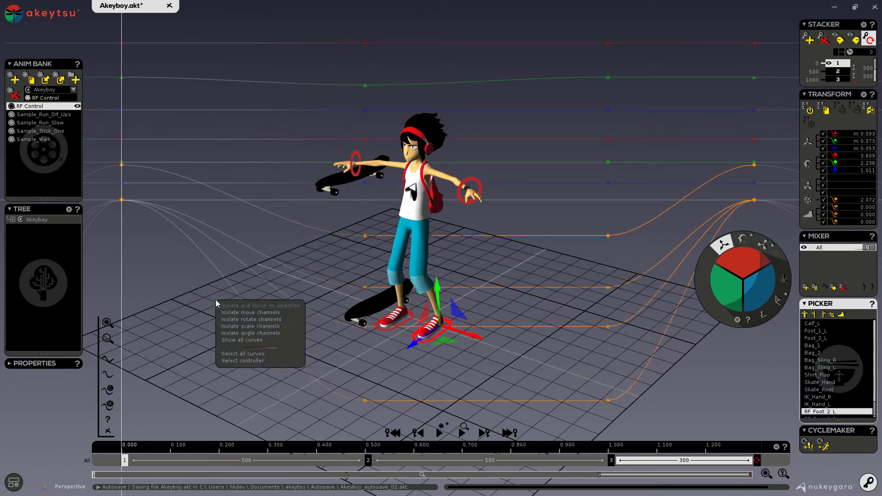
pyautogui.click(254, 356)
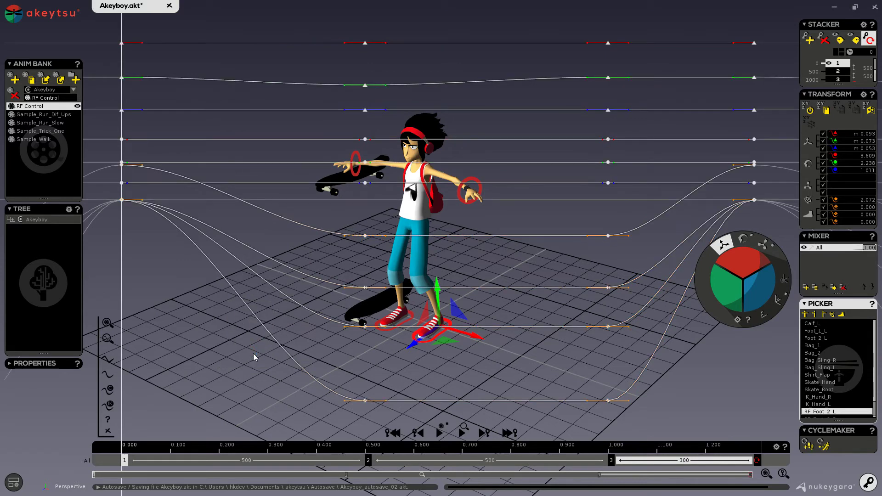
pyautogui.rightClick(208, 278)
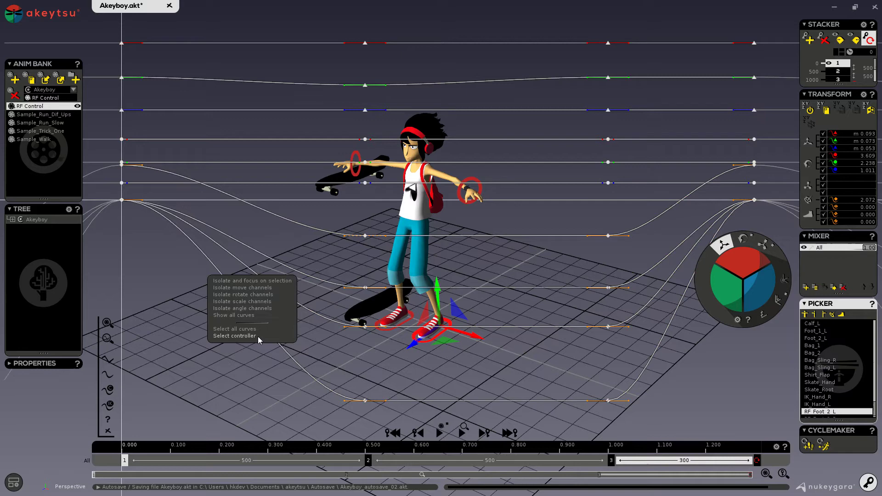
pyautogui.click(225, 366)
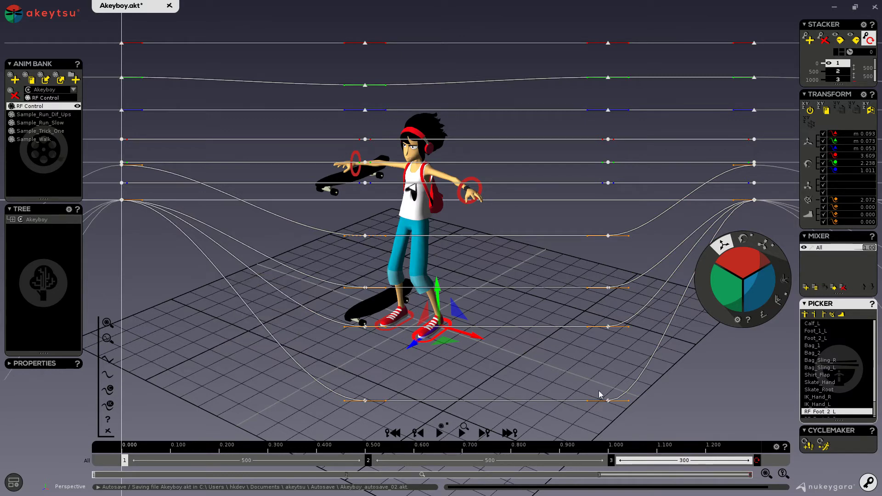
# Pick Bag_2 through IK_Hand_L in the Picker and select the controller owning the blue curve.
pyautogui.click(816, 354)
pyautogui.keyDown('shift'); pyautogui.click(823, 404); pyautogui.keyUp('shift')
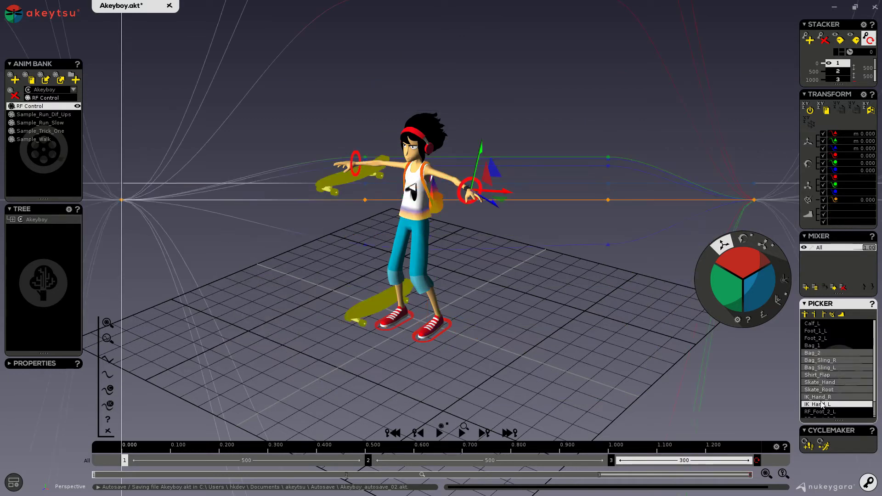
pyautogui.click(566, 243)
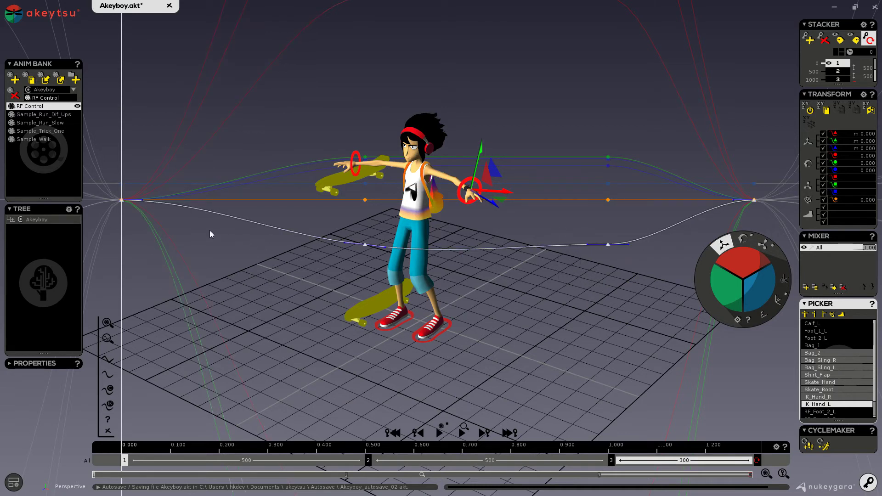
pyautogui.rightClick(561, 255)
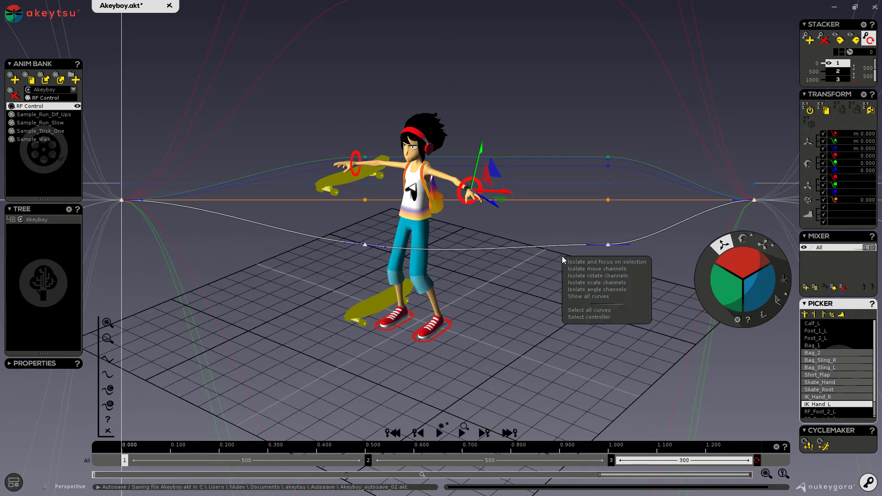
# Reselect the right foot controller RF_Foot_2_L and frame its curves on the Curve Board.
pyautogui.click(580, 316)
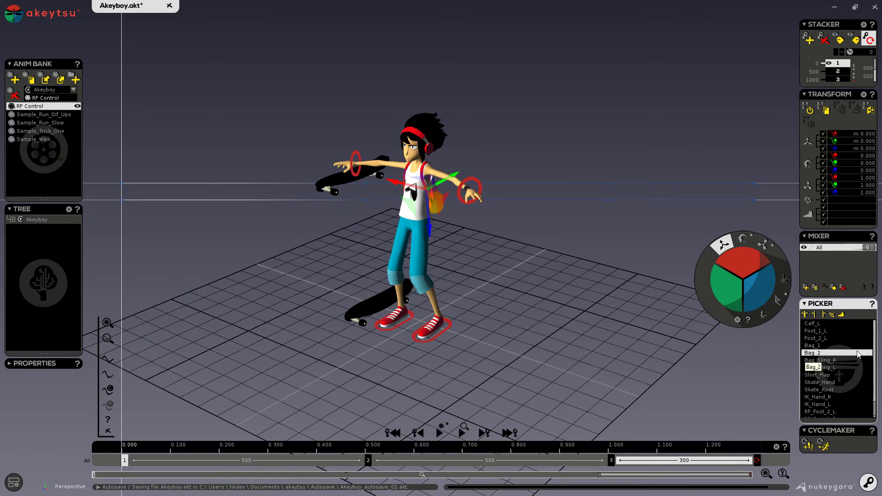
pyautogui.click(107, 322)
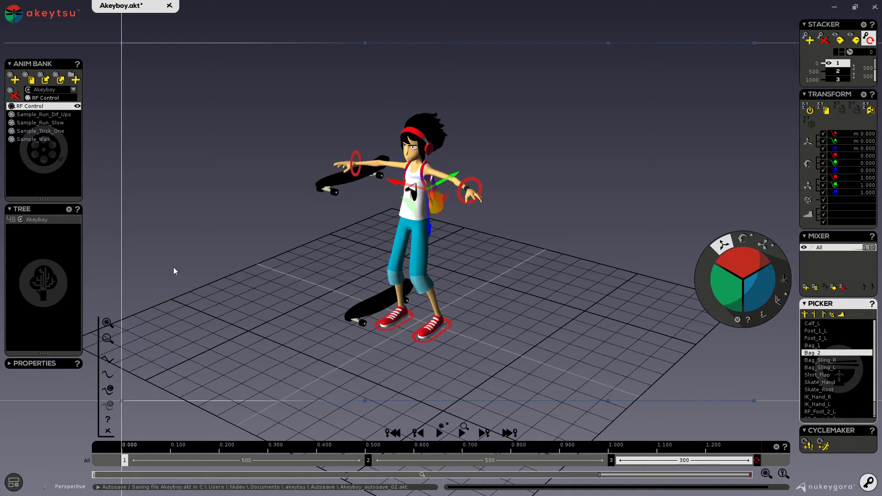
pyautogui.click(414, 339)
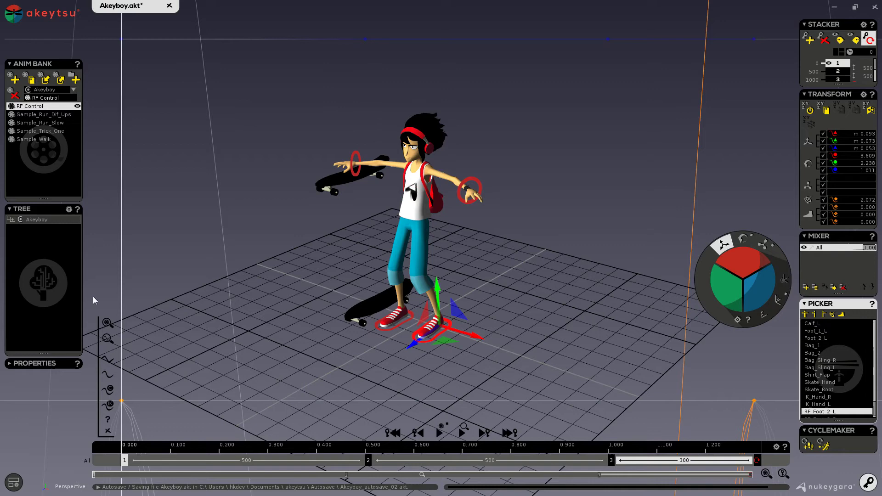
pyautogui.click(107, 323)
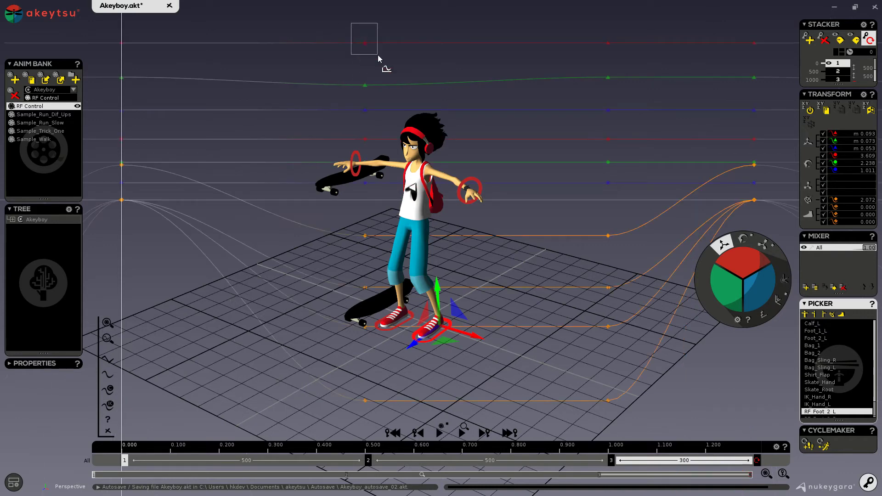
# Break tangents on the top red curve's key near 0.5 s and drag its right tangent downward.
pyautogui.moveTo(378, 55); pyautogui.dragTo(378, 55)
pyautogui.rightClick(366, 43)
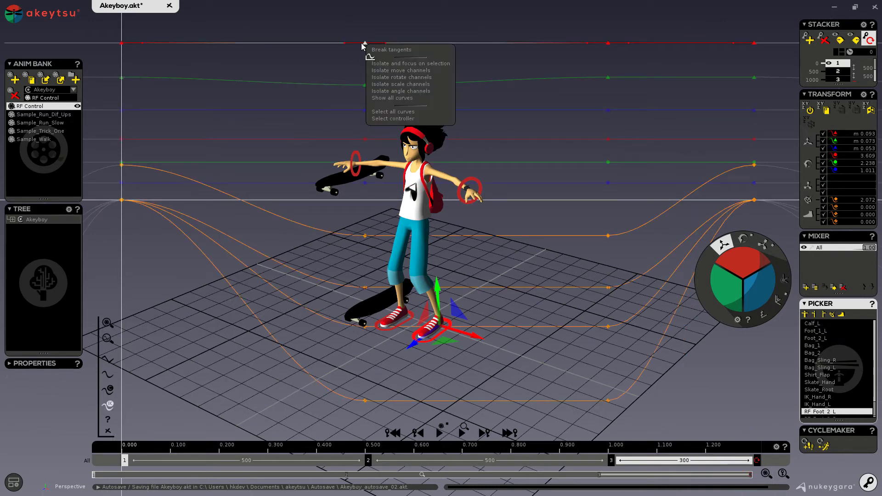
pyautogui.click(391, 50)
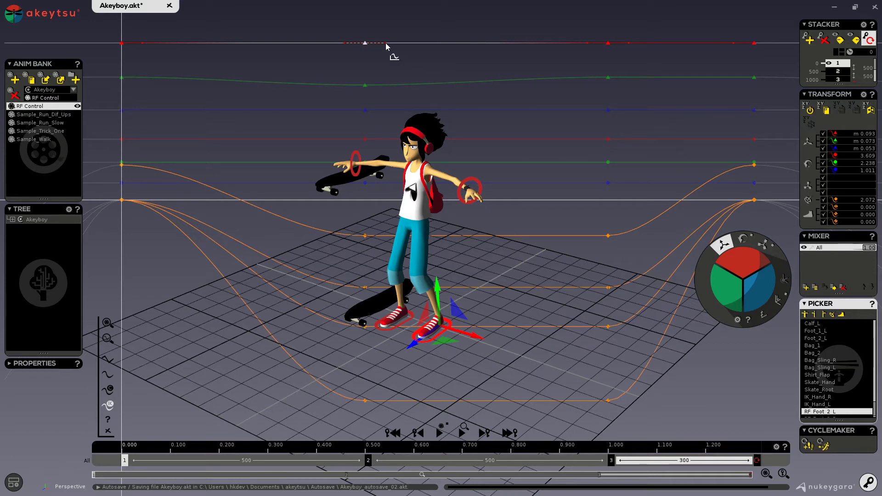
pyautogui.moveTo(385, 47); pyautogui.dragTo(369, 63)
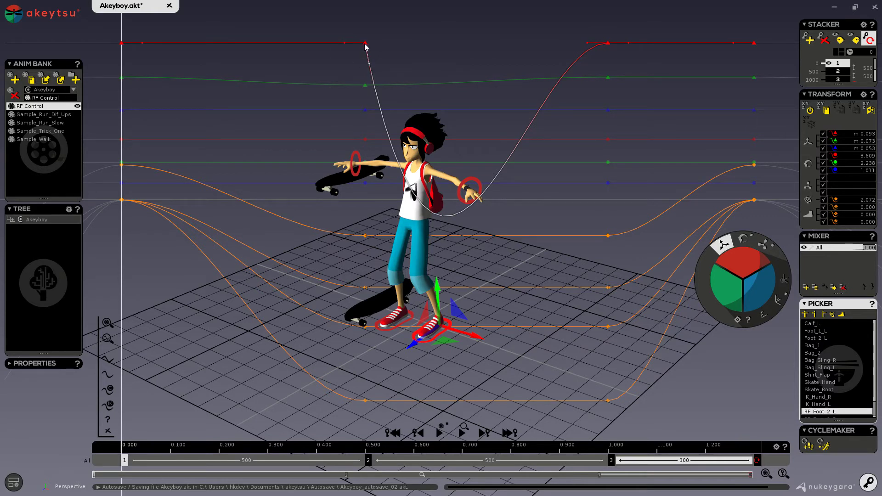
pyautogui.click(365, 43)
# Save Akeyboy.akt with Ctrl+S, stretch the curves vertically and frame all curves.
pyautogui.hotkey('ctrl', 's')
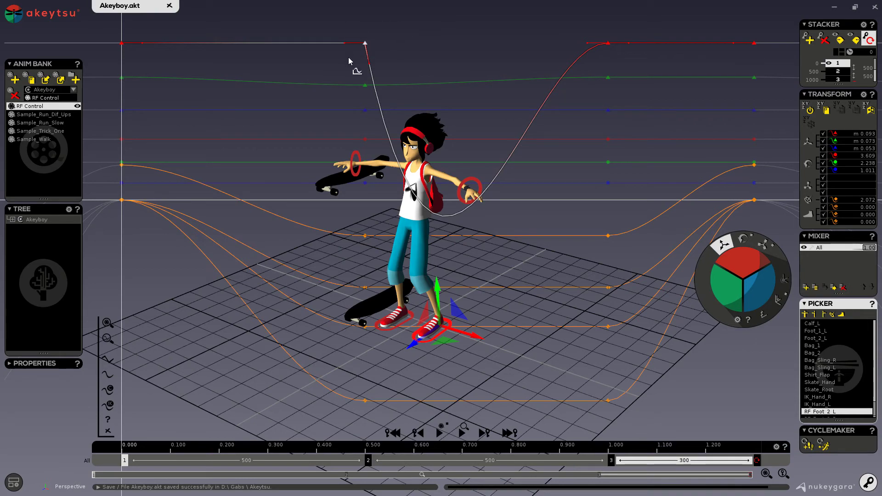
pyautogui.scroll(6, 343, 141)
pyautogui.scroll(-5, 341, 144)
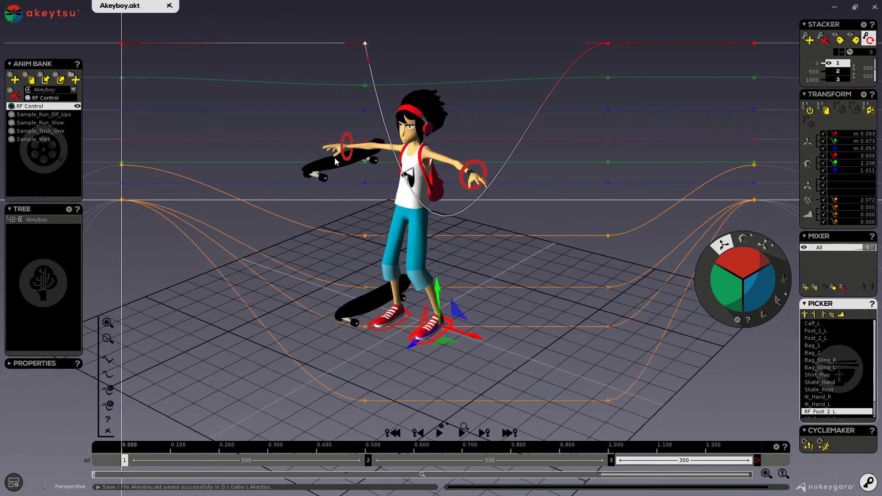
pyautogui.scroll(-5, 340, 184)
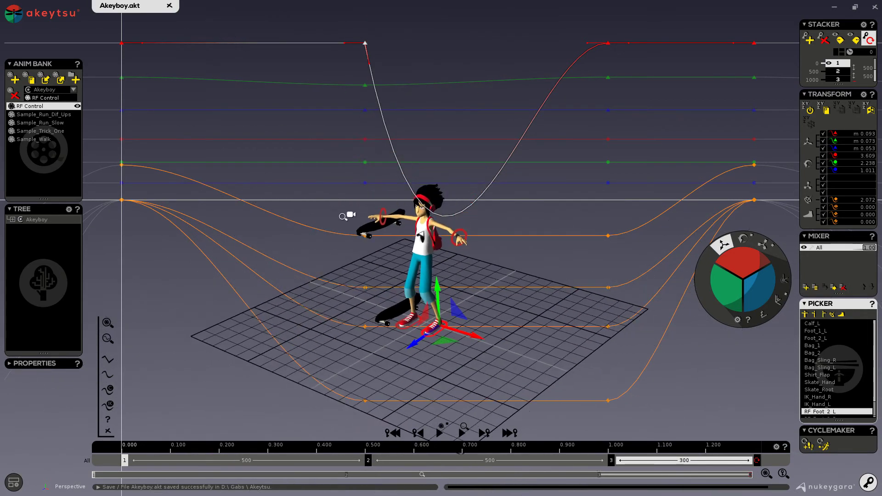
pyautogui.scroll(6, 301, 138)
pyautogui.moveTo(298, 145); pyautogui.dragTo(298, 28, button='right')
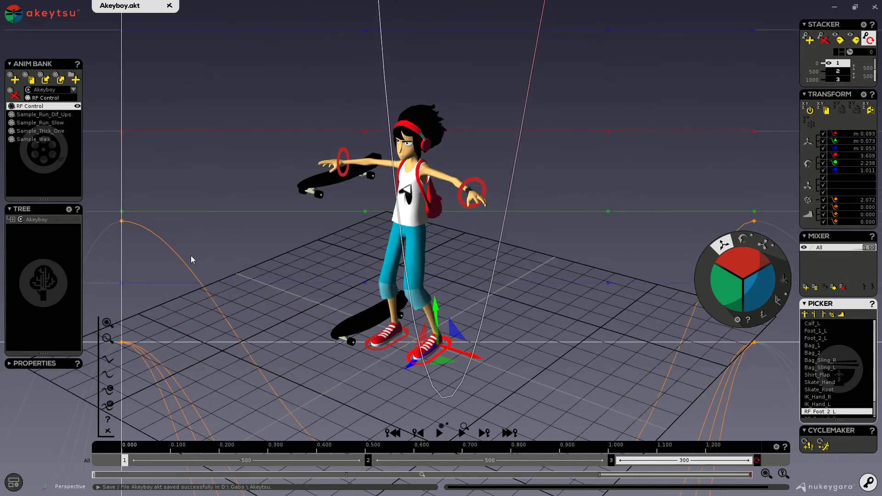
pyautogui.click(107, 323)
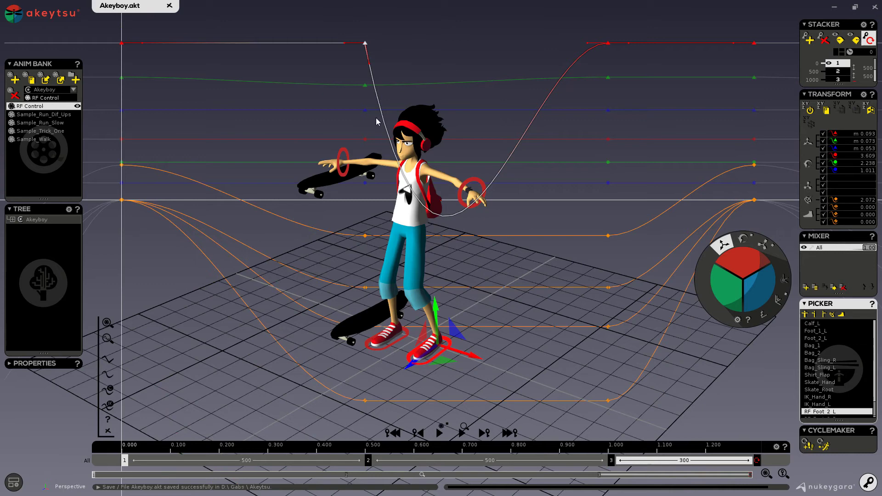
# Box-select the curve keys around 0.5 s and frame the view on them.
pyautogui.moveTo(313, 115); pyautogui.dragTo(368, 170, button='middle')
pyautogui.moveTo(381, 25); pyautogui.dragTo(324, 160)
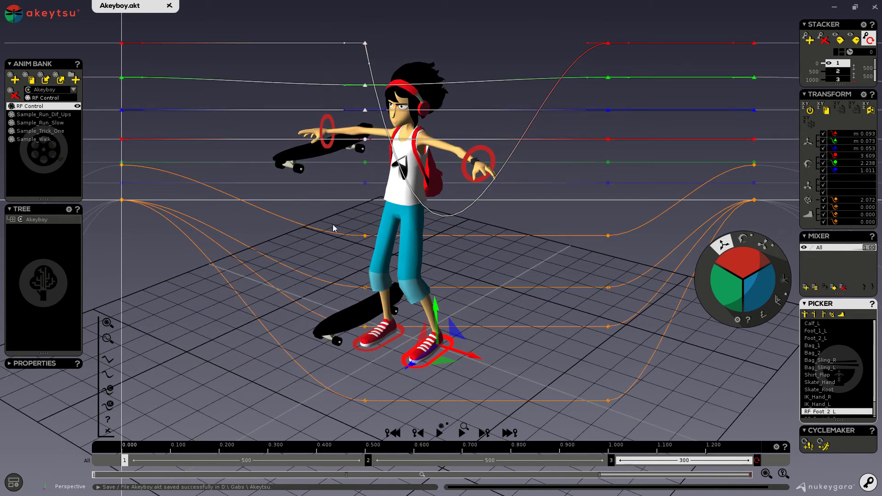
pyautogui.click(108, 337)
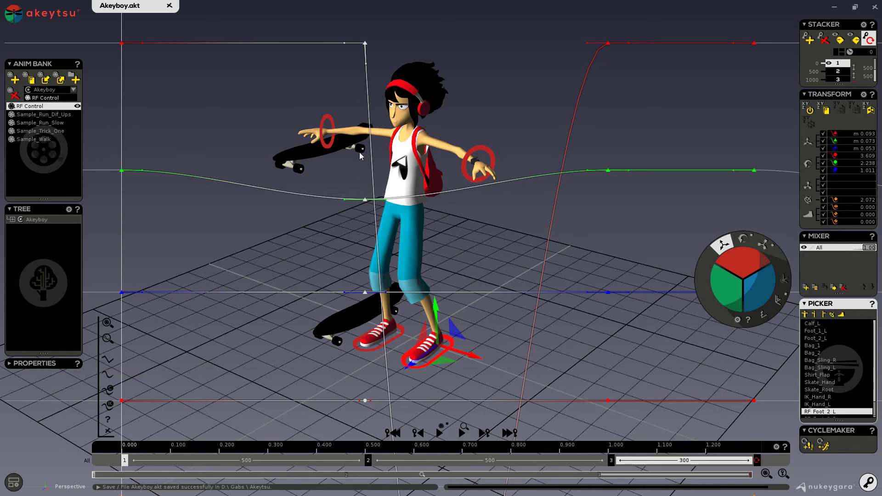
# Try linear, then smooth, then flat tangents on the white trajectory curve's keys.
pyautogui.moveTo(640, 12); pyautogui.dragTo(307, 68)
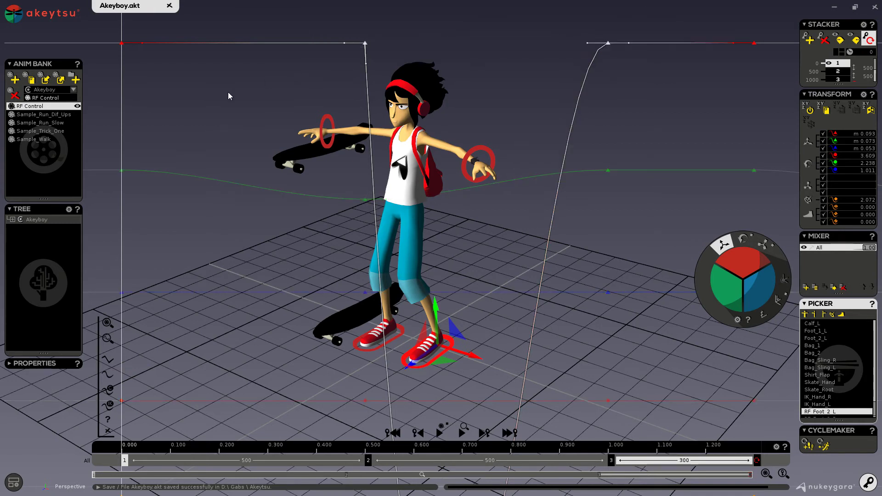
pyautogui.click(106, 359)
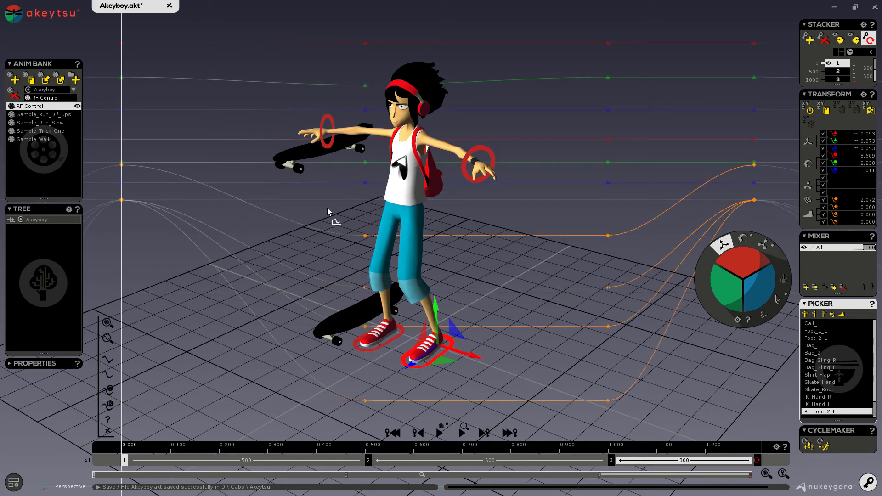
pyautogui.click(315, 254)
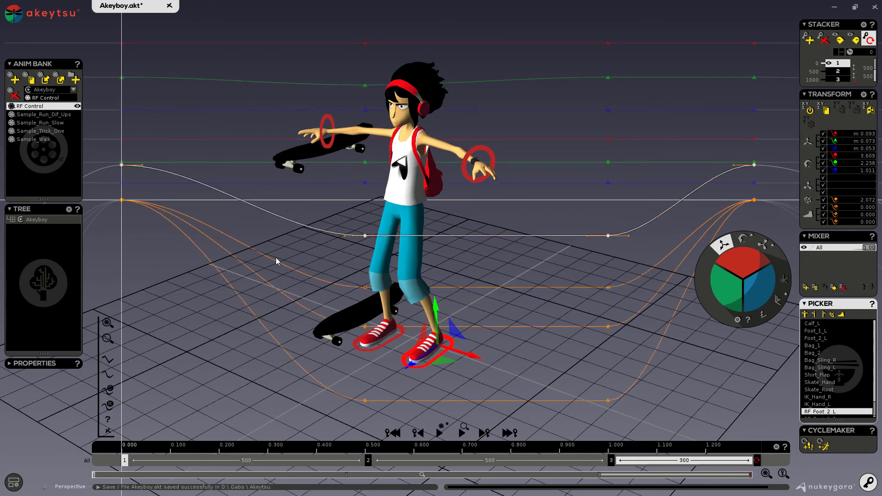
pyautogui.click(107, 360)
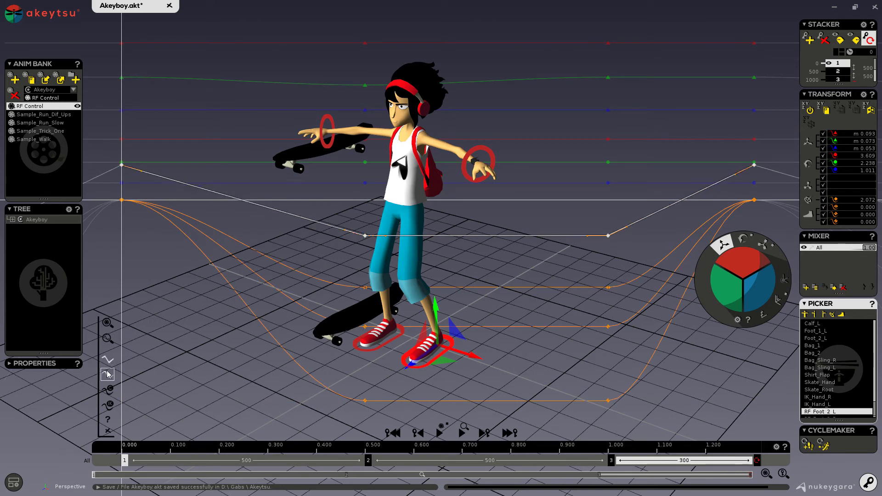
pyautogui.click(108, 375)
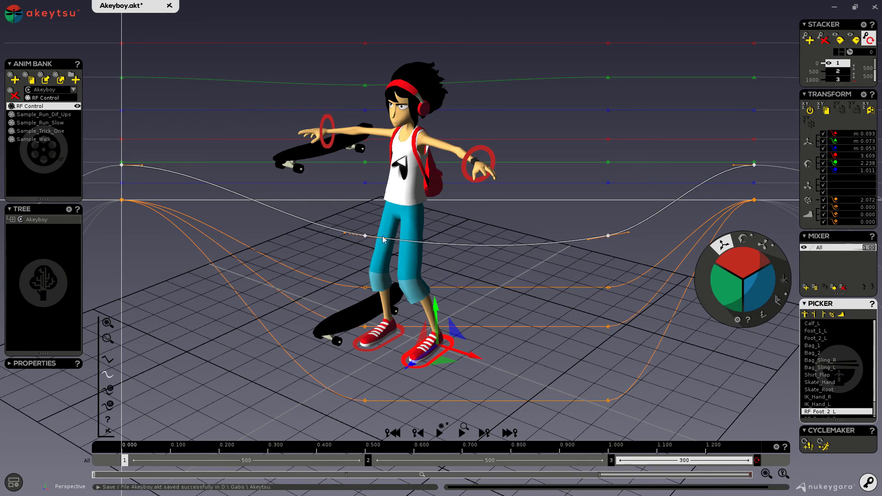
pyautogui.click(109, 390)
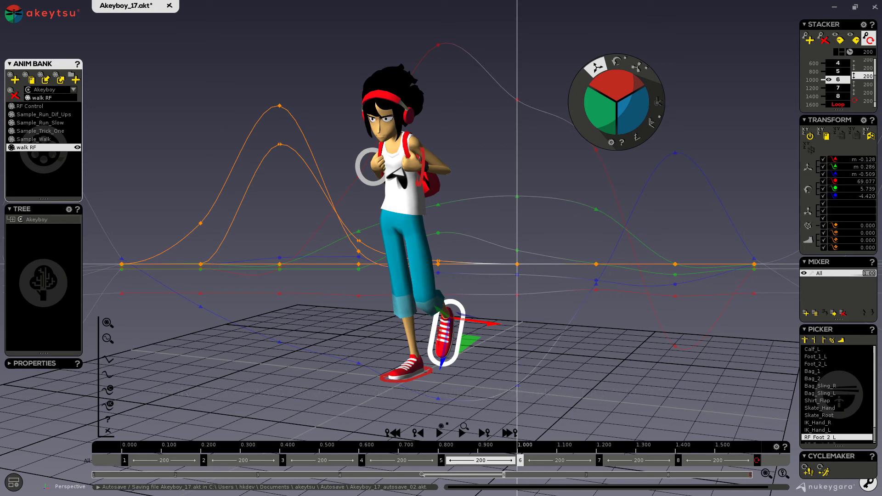
# Move the walk RF cycle's time to 0.600 on the timeline.
pyautogui.click(360, 448)
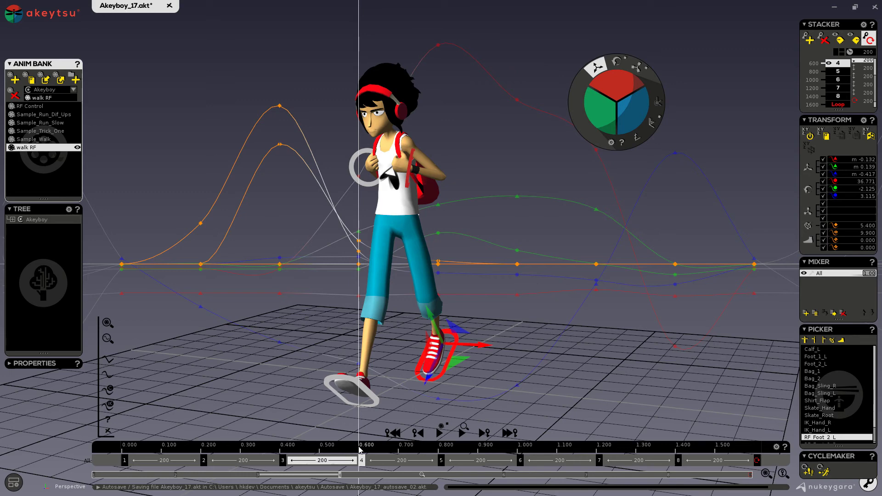
# Check the pose at 0.800, select the left foot controller, and return to 0.600.
pyautogui.click(439, 447)
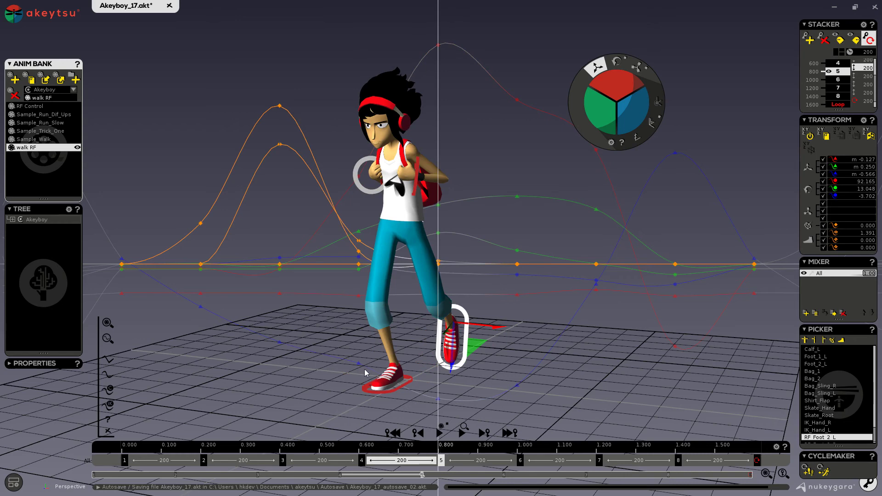
pyautogui.click(373, 390)
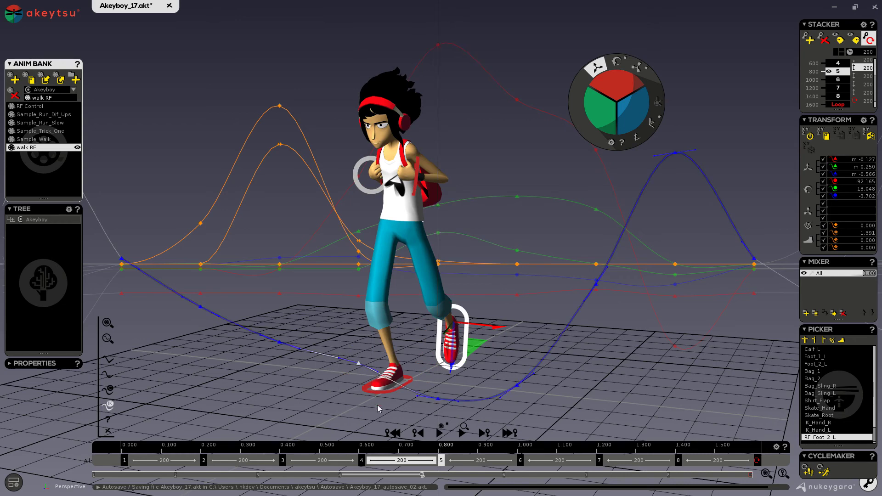
pyautogui.click(361, 449)
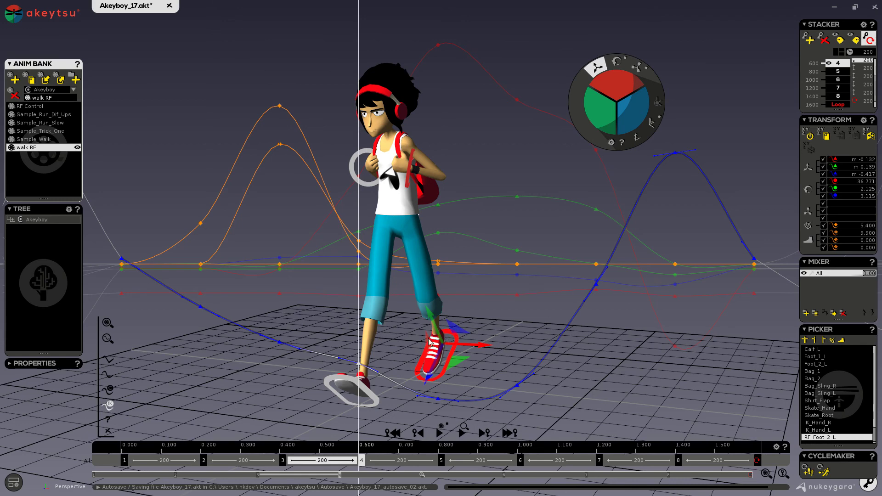
# Select the left-hand IK controller IK_Hand_L and orbit around to the character's front.
pyautogui.click(409, 177)
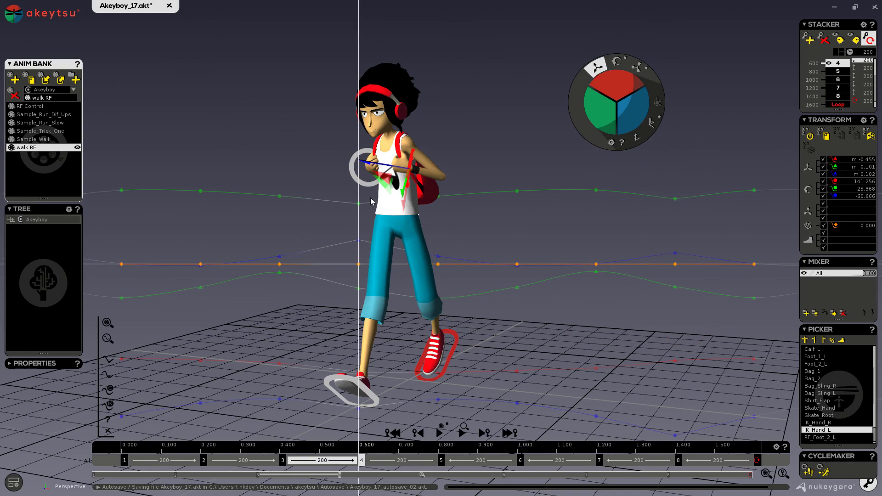
pyautogui.moveTo(401, 180)
pyautogui.mouseDown(button='middle')
pyautogui.moveTo(419, 240)
pyautogui.moveTo(395, 184)
pyautogui.mouseUp(button='middle')
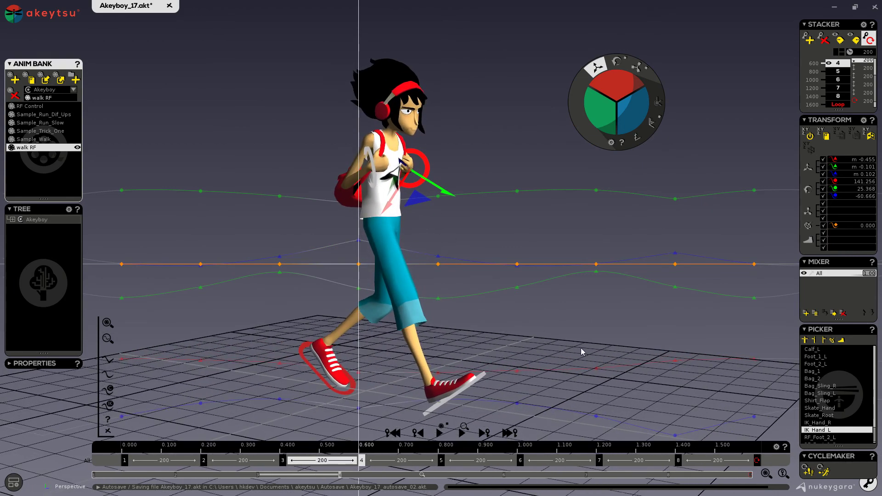
pyautogui.moveTo(580, 351); pyautogui.dragTo(531, 354, button='middle')
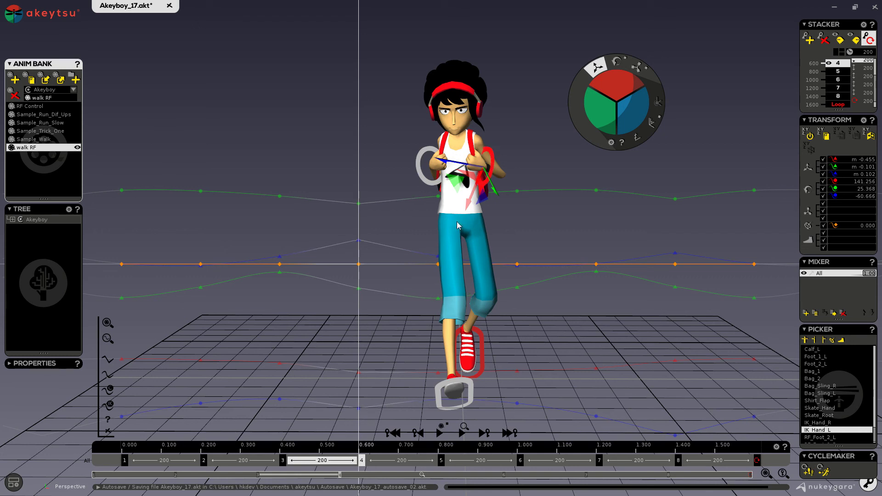
# Select the RF_Foot_2_L foot controller and orbit to view the character from the front.
pyautogui.click(481, 359)
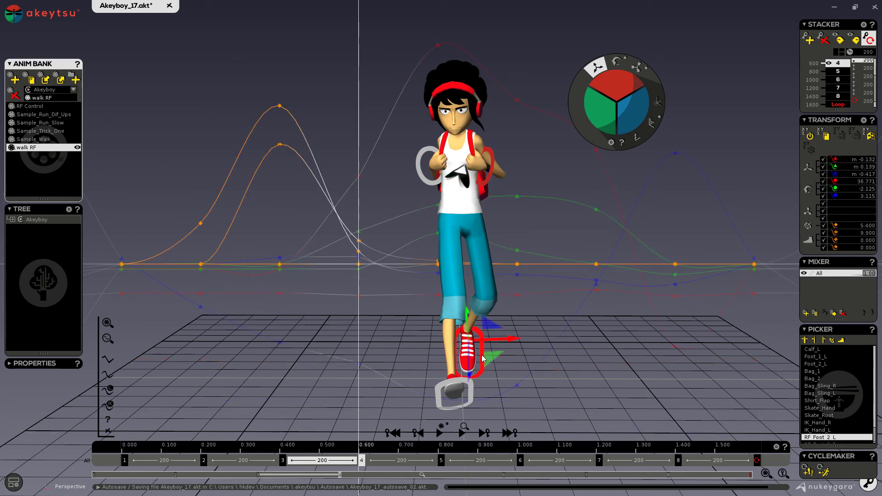
pyautogui.moveTo(594, 321); pyautogui.dragTo(484, 319, button='middle')
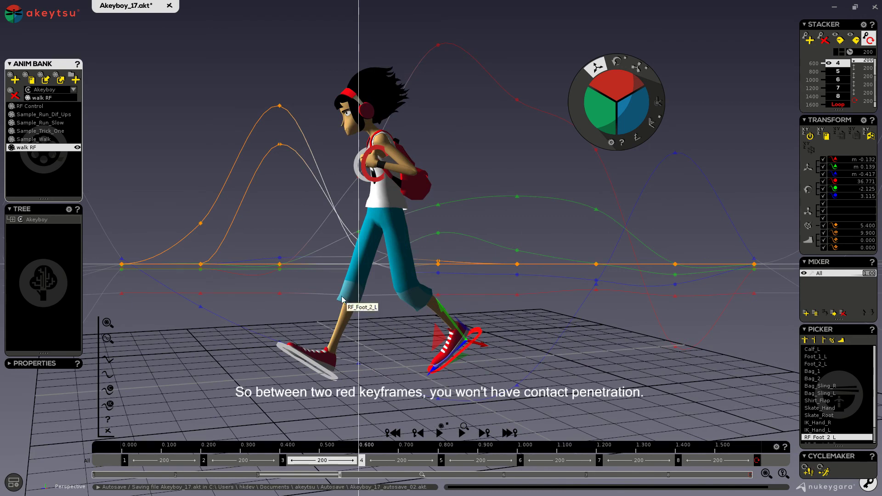
pyautogui.moveTo(287, 347); pyautogui.dragTo(393, 348, button='middle')
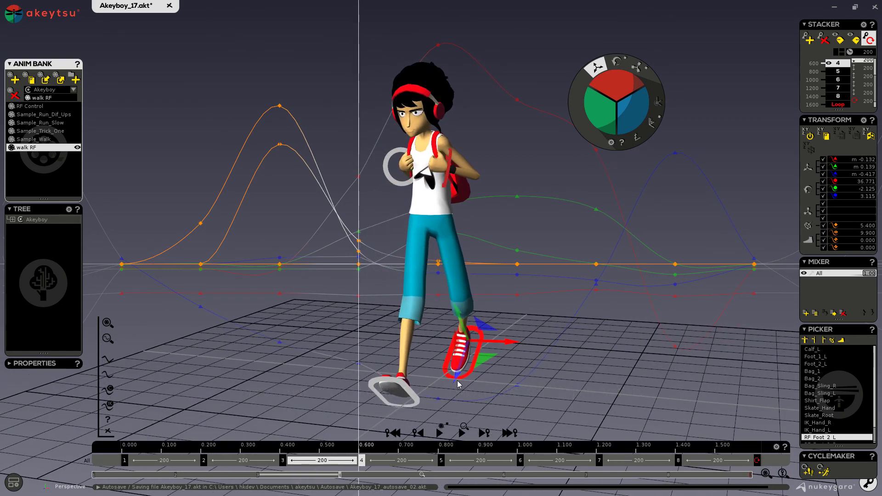
pyautogui.moveTo(490, 368); pyautogui.dragTo(540, 349, button='middle')
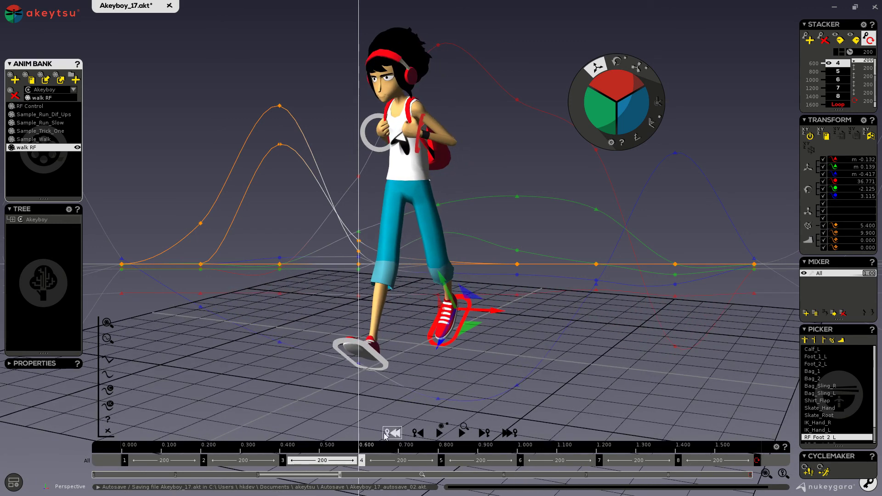
# Scrub the walk, snap to key 7 at 1.200, and box-select the foot's curve keys.
pyautogui.moveTo(356, 448); pyautogui.dragTo(123, 460)
pyautogui.click(415, 350)
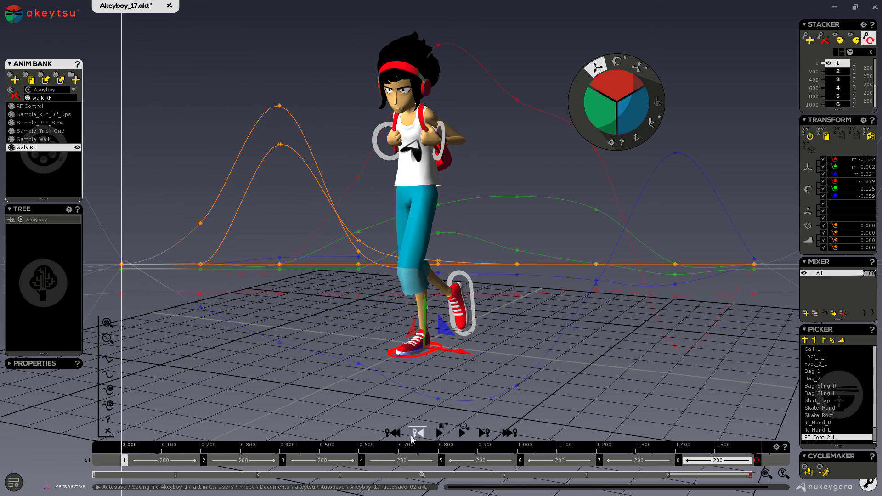
pyautogui.moveTo(439, 450); pyautogui.dragTo(635, 452)
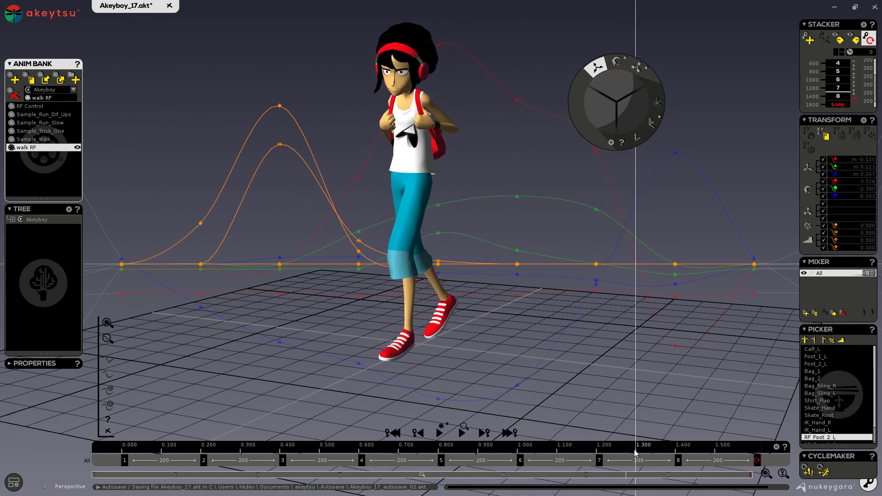
pyautogui.press('Left')
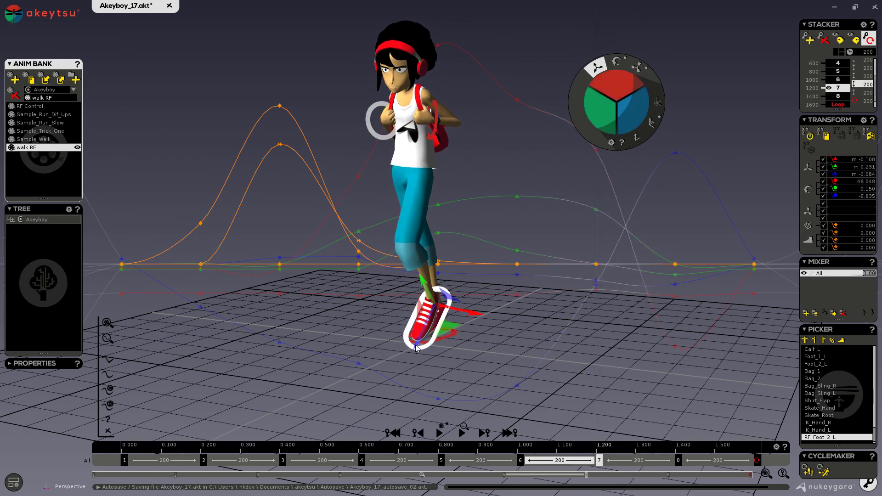
pyautogui.moveTo(499, 39); pyautogui.dragTo(547, 401)
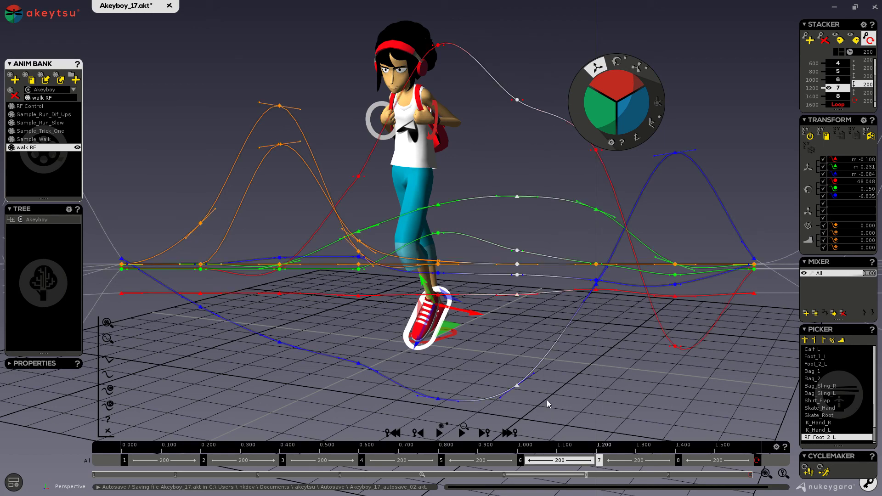